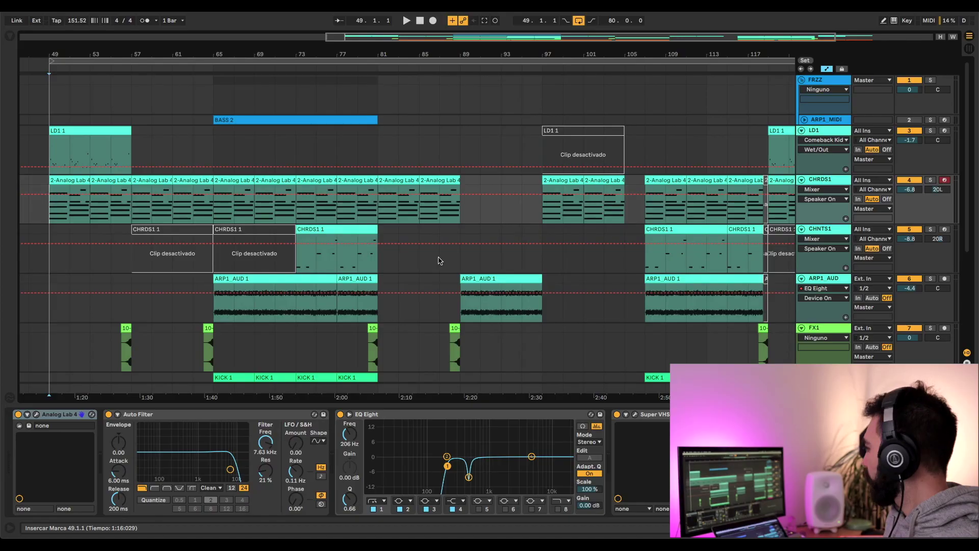
# Play the whole arrangement from bar 49 and look over its tracks down to the BTTRY1 drums.
pyautogui.press('space')
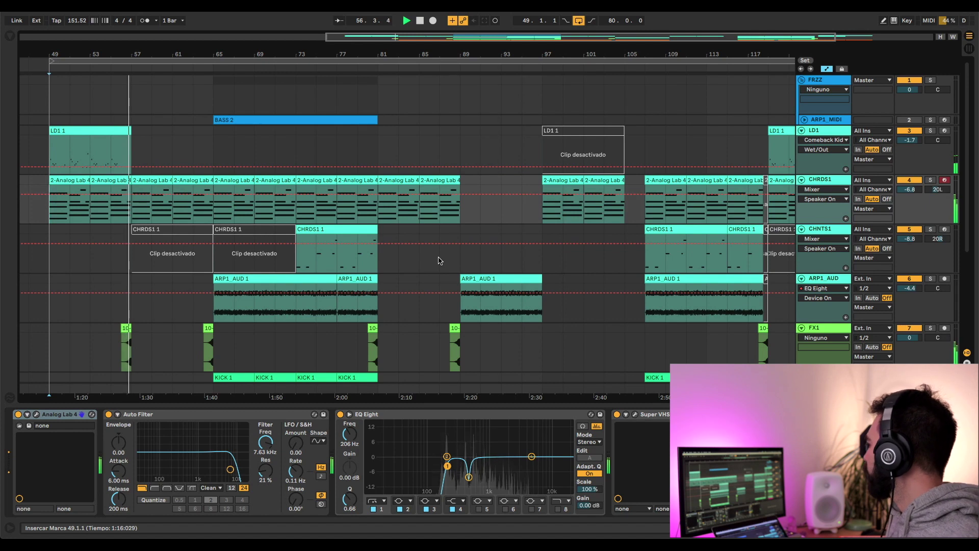
pyautogui.scroll(-2, 697, 256)
pyautogui.scroll(-2, 697, 256)
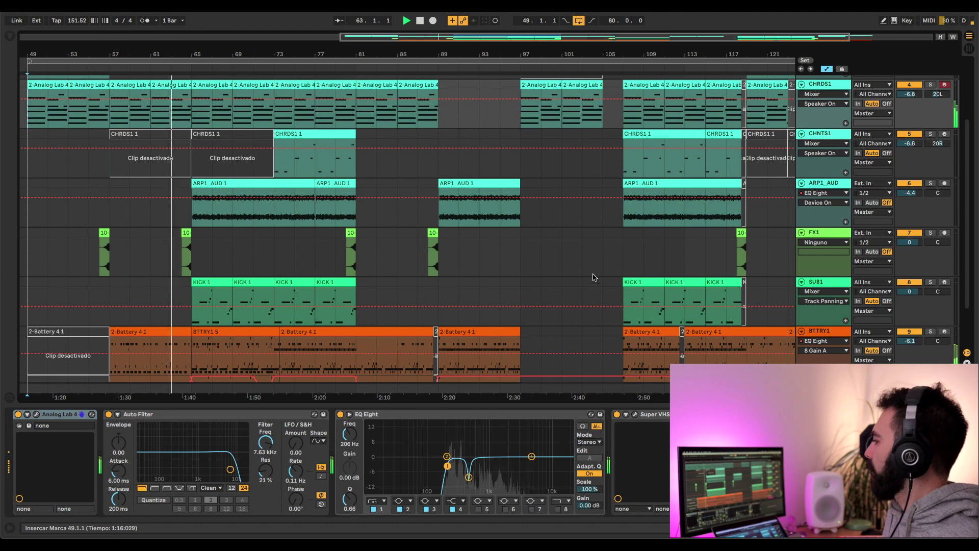
pyautogui.scroll(-1, 593, 277)
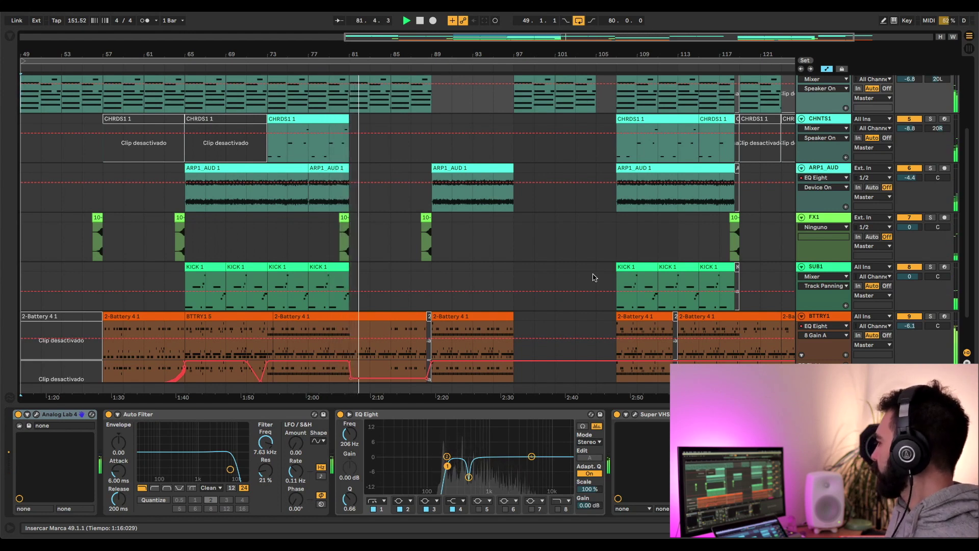
pyautogui.press('space')
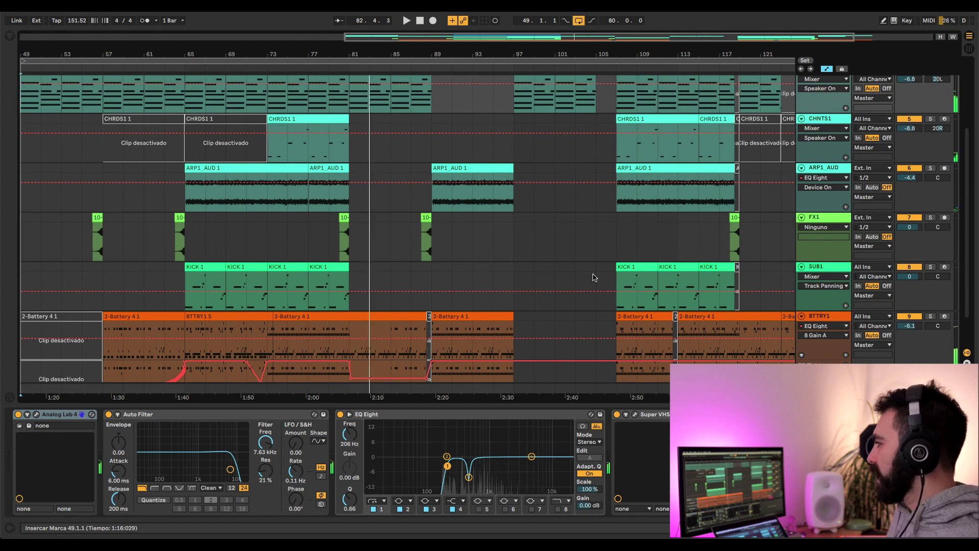
pyautogui.scroll(3, 357, 301)
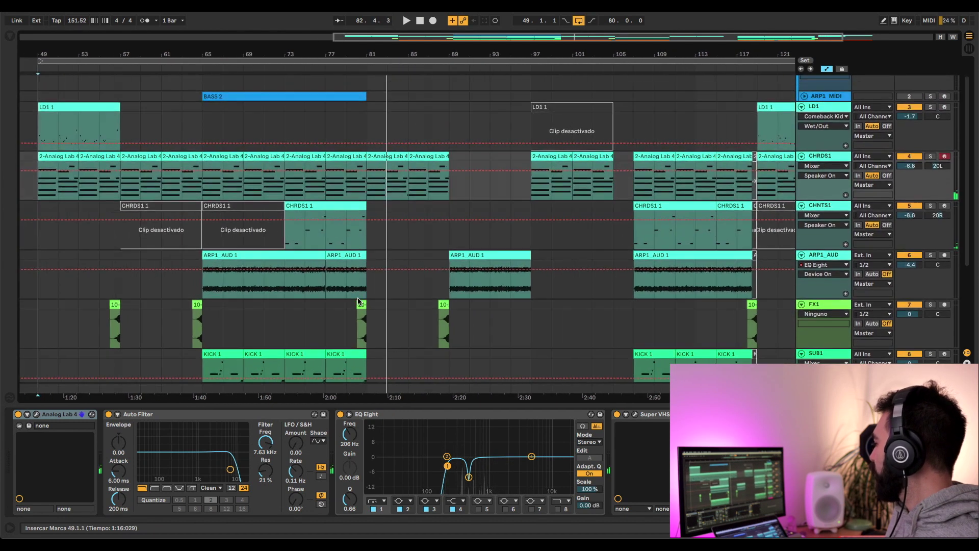
pyautogui.scroll(-3, 357, 302)
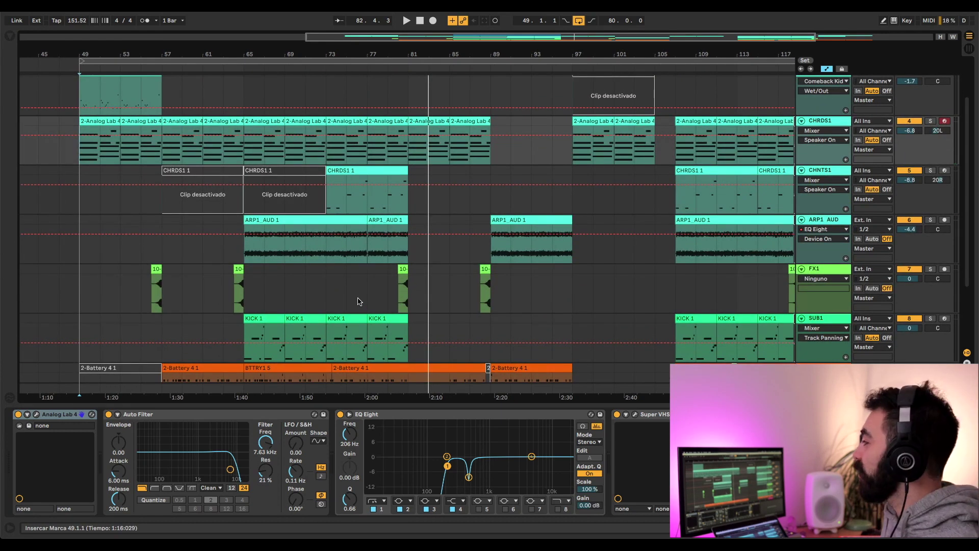
pyautogui.scroll(3, 366, 299)
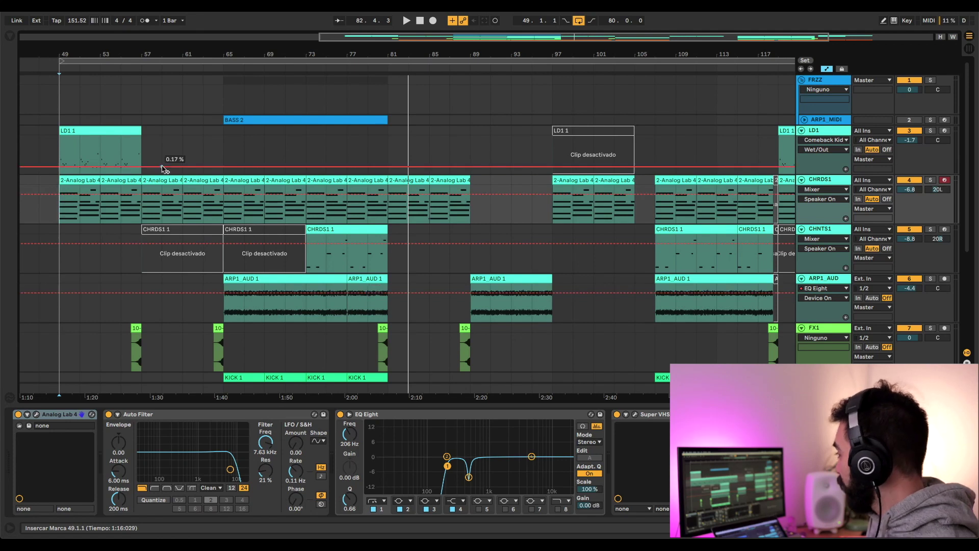
# Solo the LD1 track and listen to its clip at bar 49.
pyautogui.click(80, 129)
pyautogui.press('space')
pyautogui.click(930, 131)
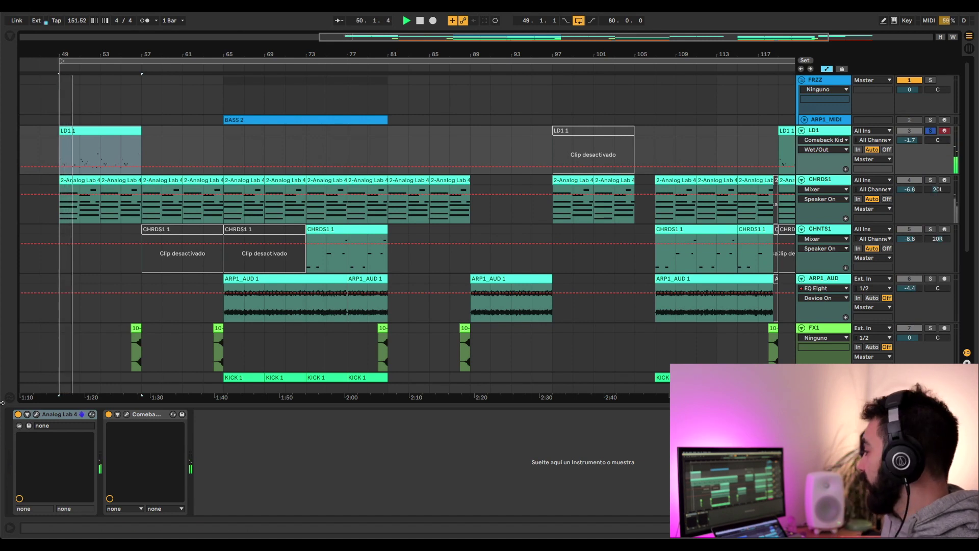
pyautogui.press('space')
# Inspect the preset loaded in LD1's Analog Lab and open the track's Comeback Kid delay.
pyautogui.click(37, 415)
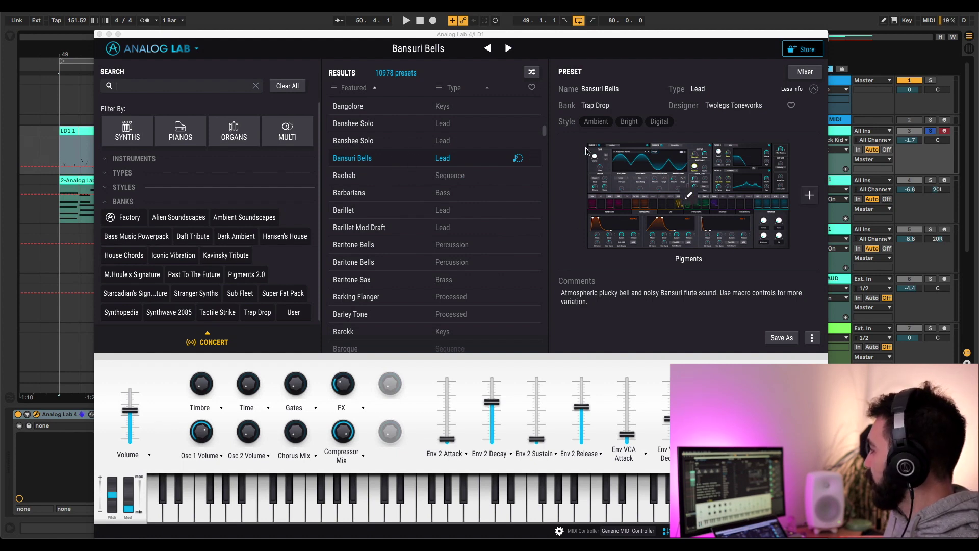
pyautogui.click(99, 33)
pyautogui.click(126, 415)
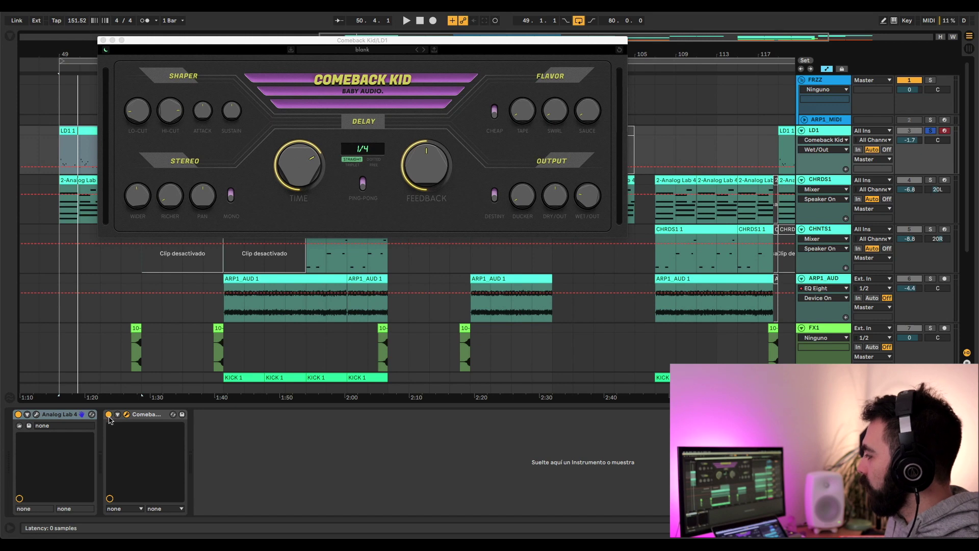
# Compare the LD1 lead with the Comeback Kid delay bypassed and enabled, leaving it enabled and its window closed.
pyautogui.click(109, 415)
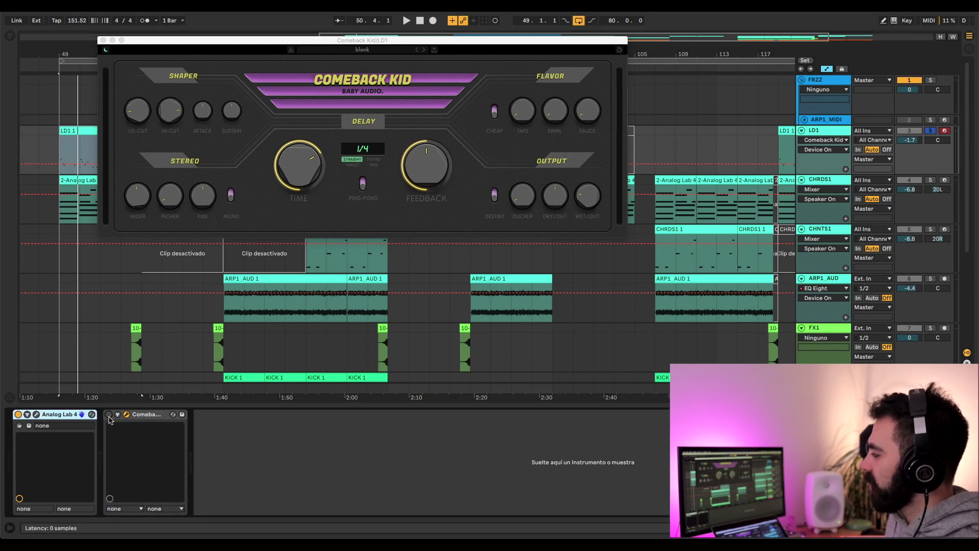
pyautogui.press('space')
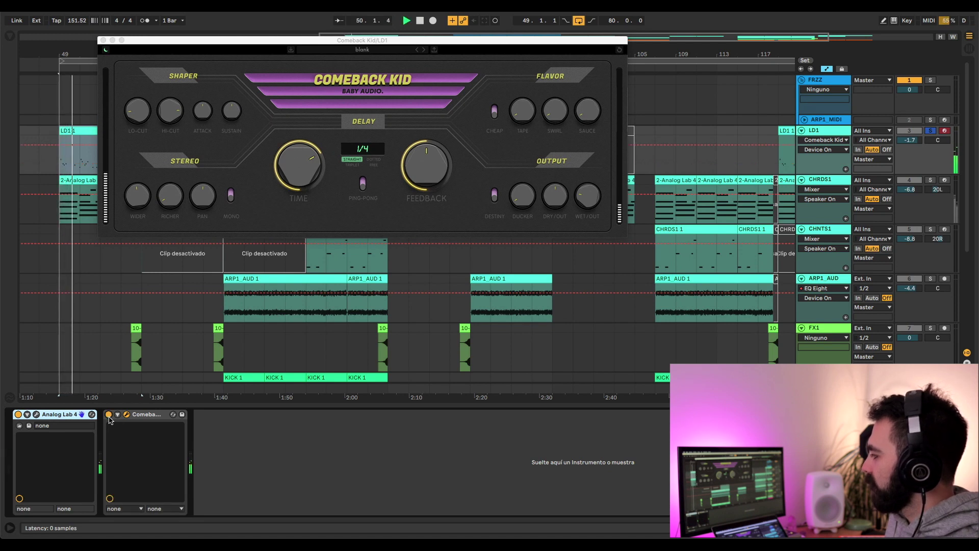
pyautogui.click(108, 414)
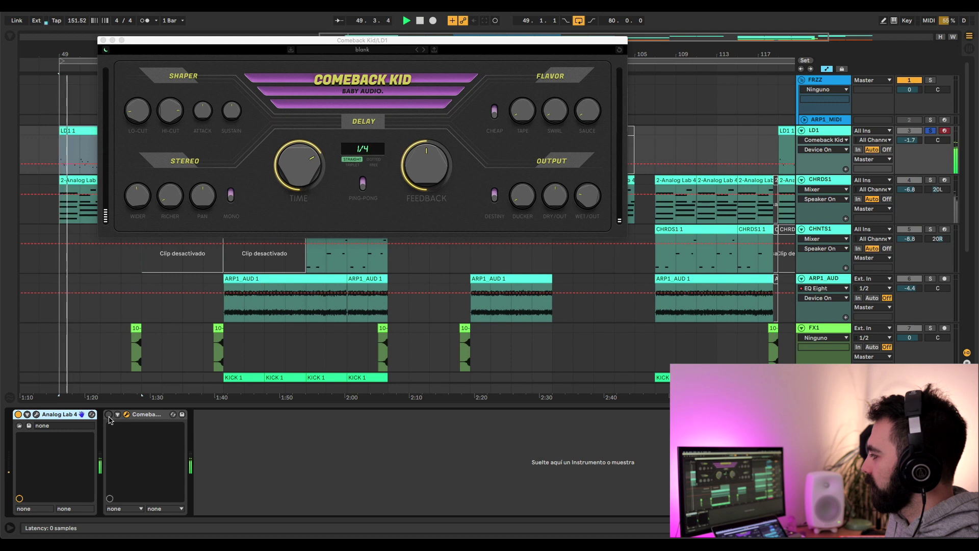
pyautogui.click(109, 415)
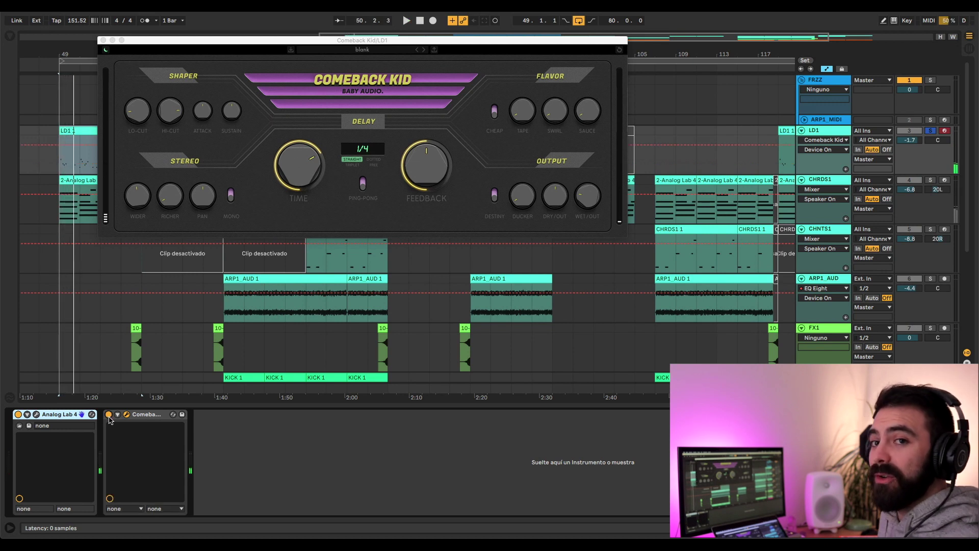
pyautogui.click(126, 414)
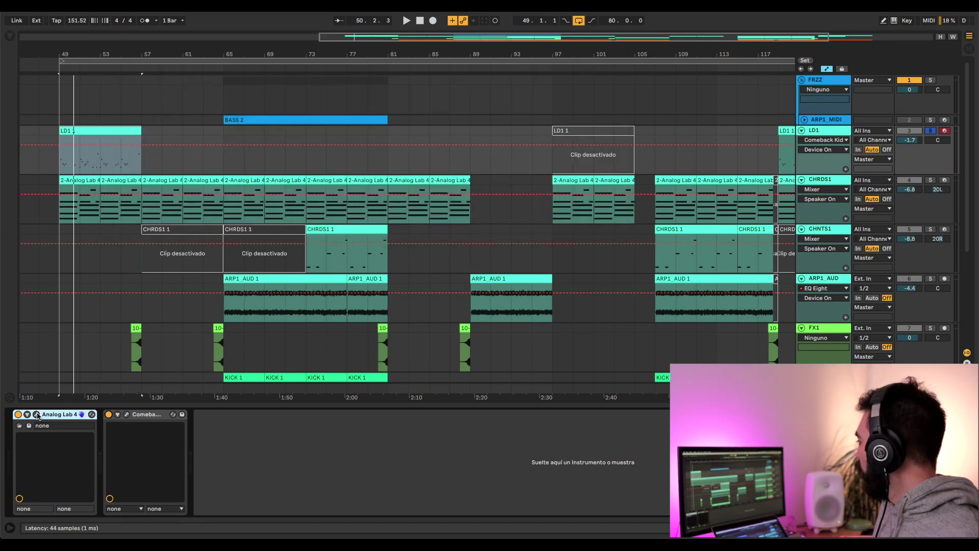
# Solo the CHRDS1 track and compare its sound with the audio effect rack off and on.
pyautogui.click(835, 183)
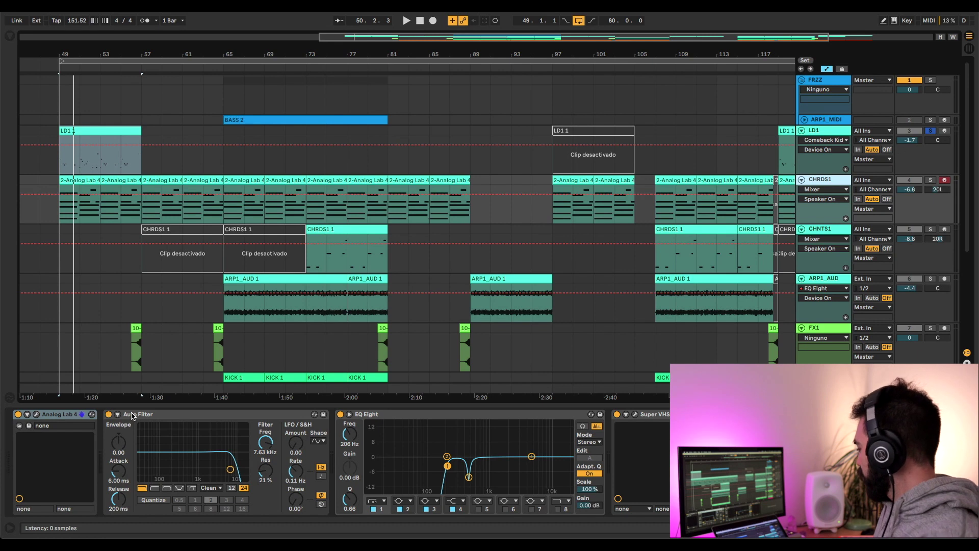
pyautogui.click(931, 181)
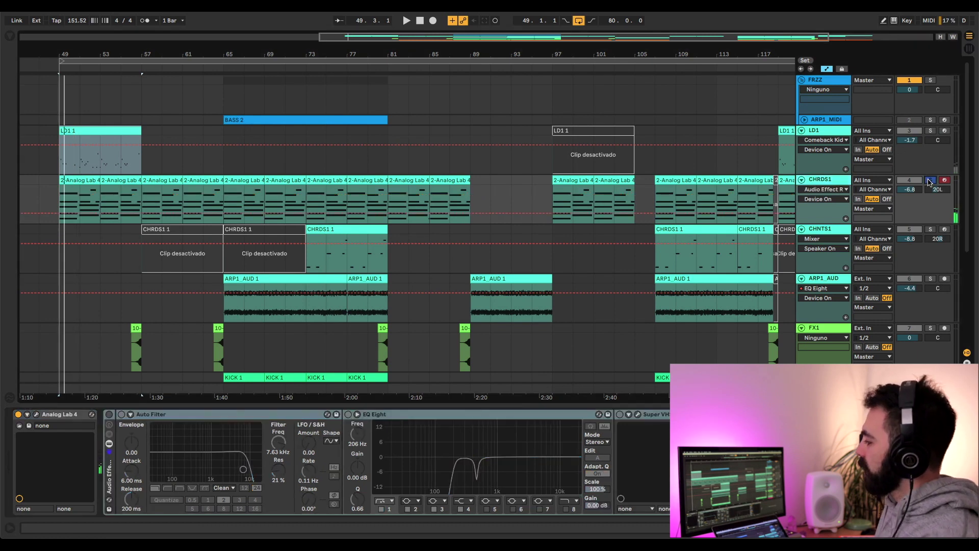
pyautogui.press('space')
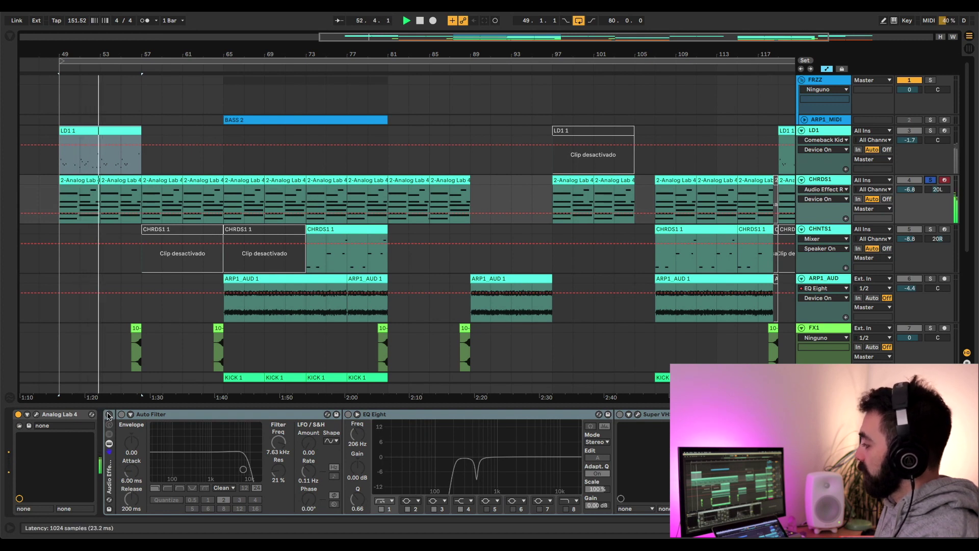
pyautogui.click(109, 415)
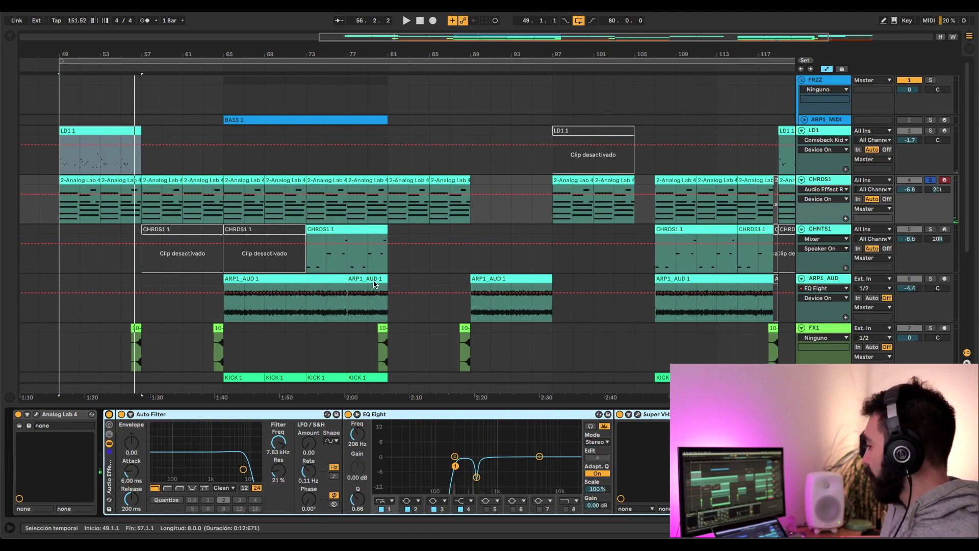
# Solo the CHNTS1 track and play it from bar 73 with its EQ Eight switched off.
pyautogui.scroll(-3, 284, 243)
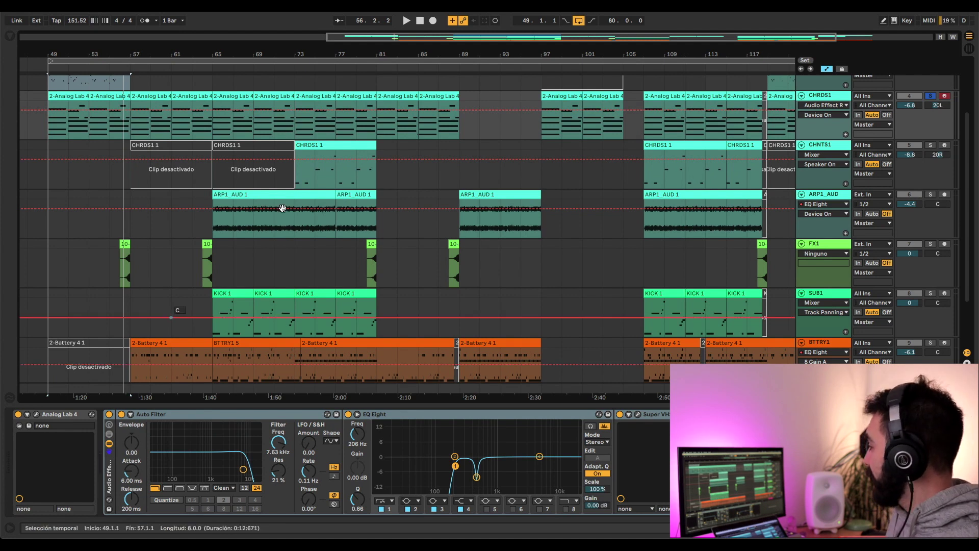
pyautogui.click(296, 168)
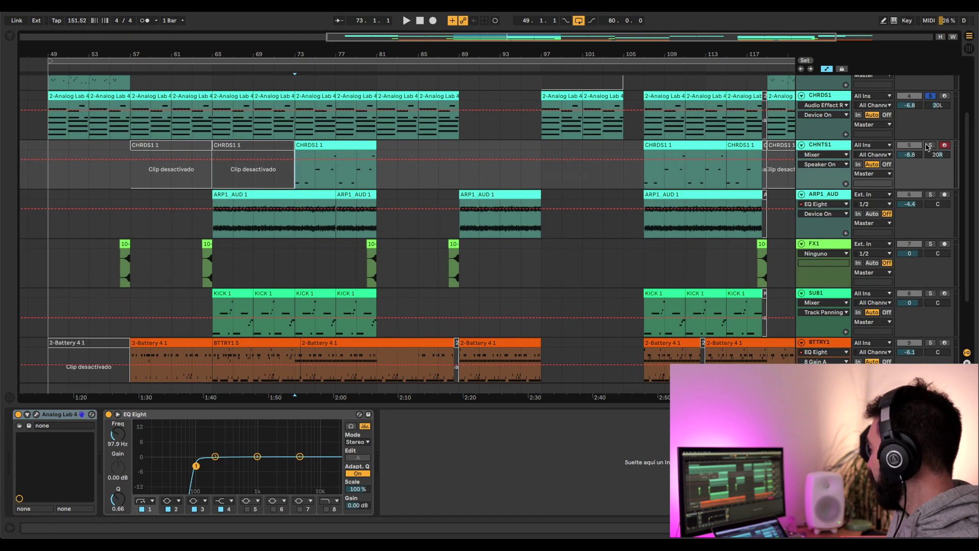
pyautogui.click(108, 415)
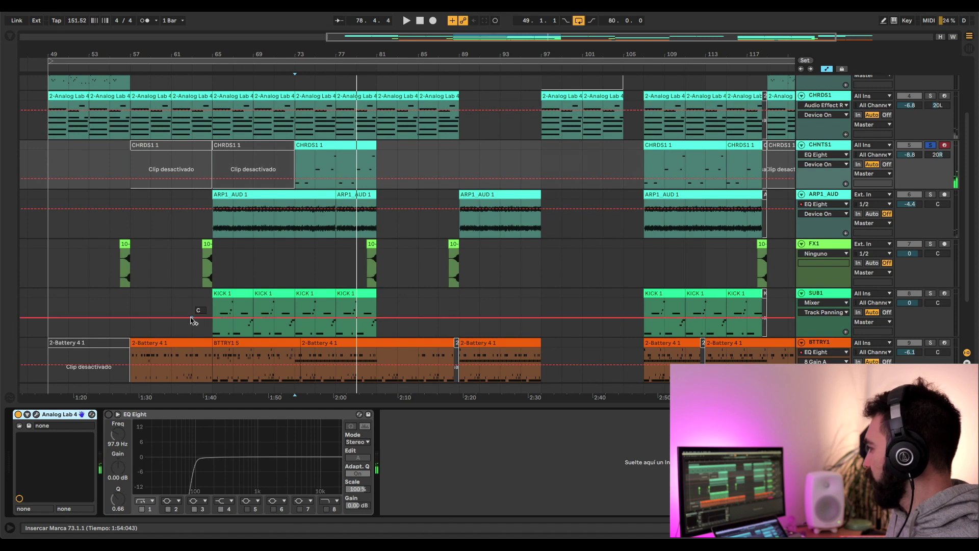
# Listen to the FX1 track soloed from bar 63 and the SUB1 track soloed from bar 65.
pyautogui.click(201, 269)
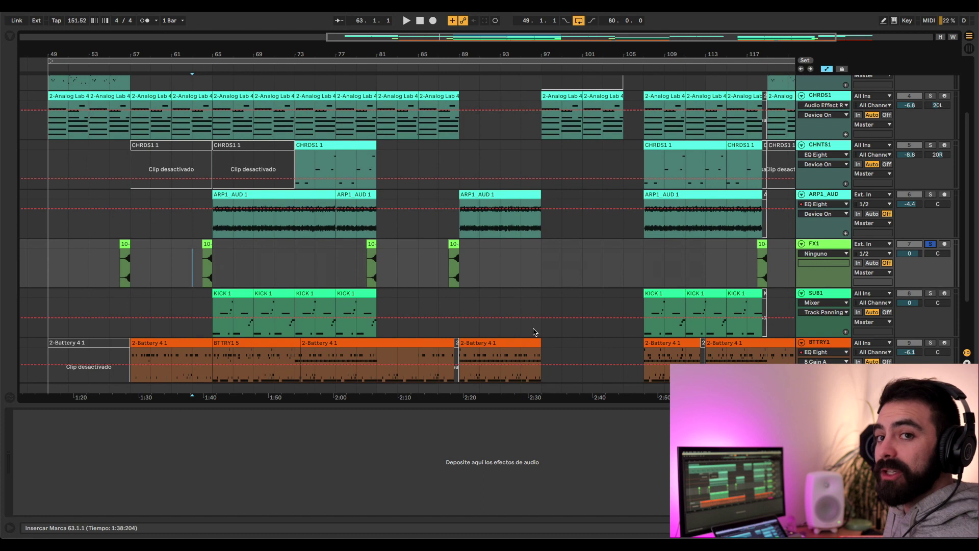
pyautogui.press('space')
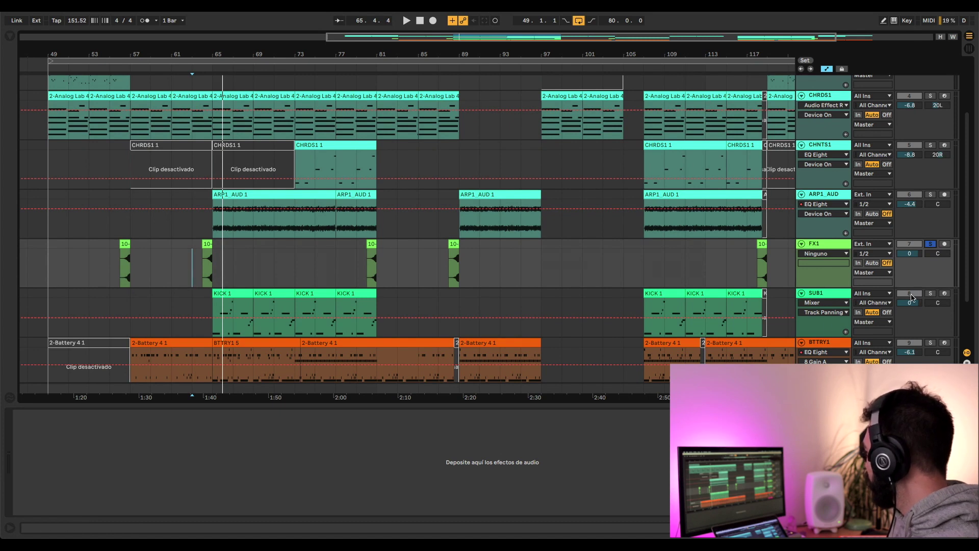
pyautogui.click(215, 310)
pyautogui.press('space')
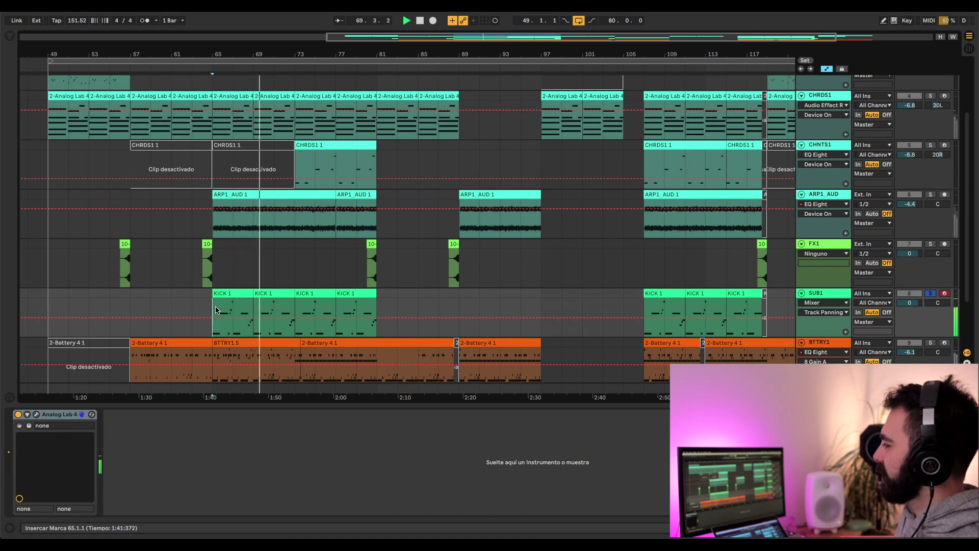
pyautogui.press('space')
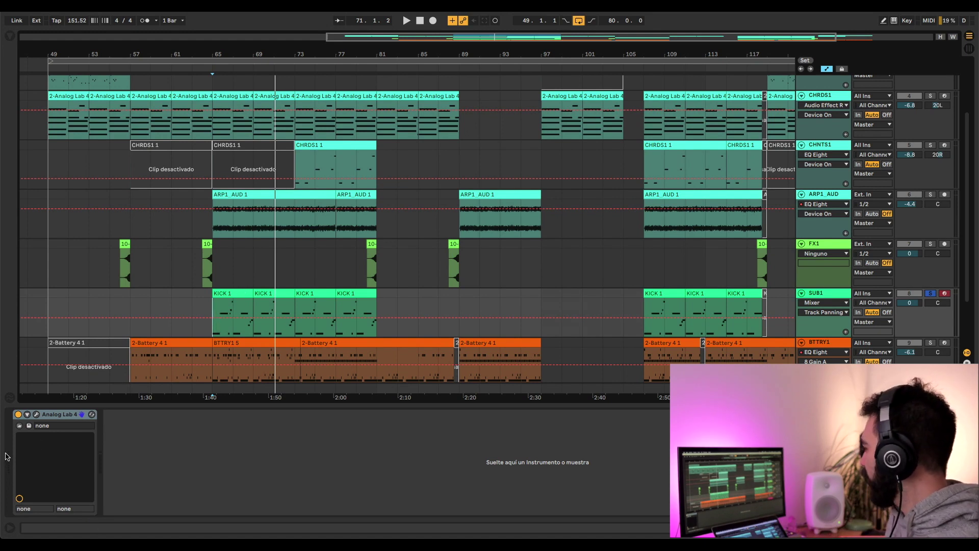
# Solo the BTTRY1 drum track and listen to its BTTRY1 5 clip from bar 65.
pyautogui.scroll(-3, 254, 249)
pyautogui.hscroll(-1, 253, 248)
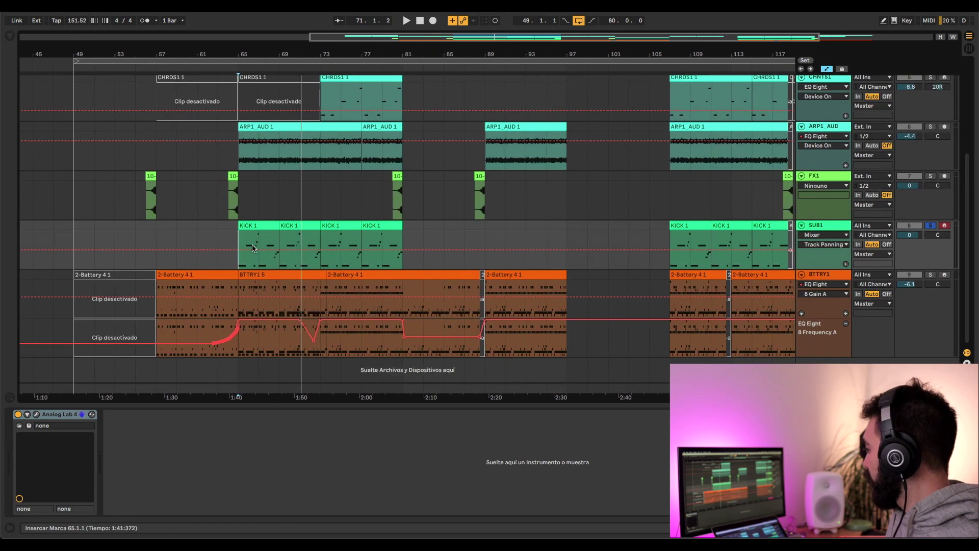
pyautogui.click(275, 301)
pyautogui.click(931, 275)
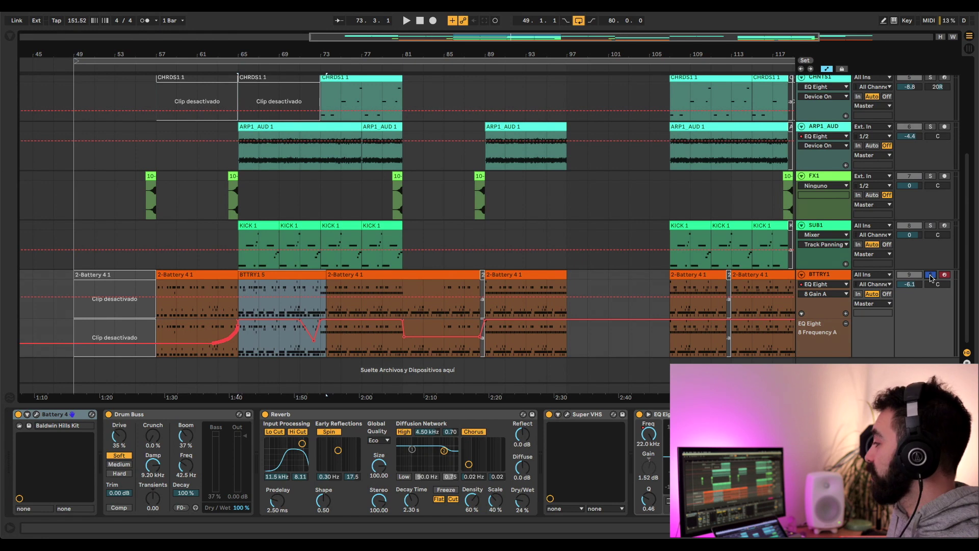
pyautogui.press('space')
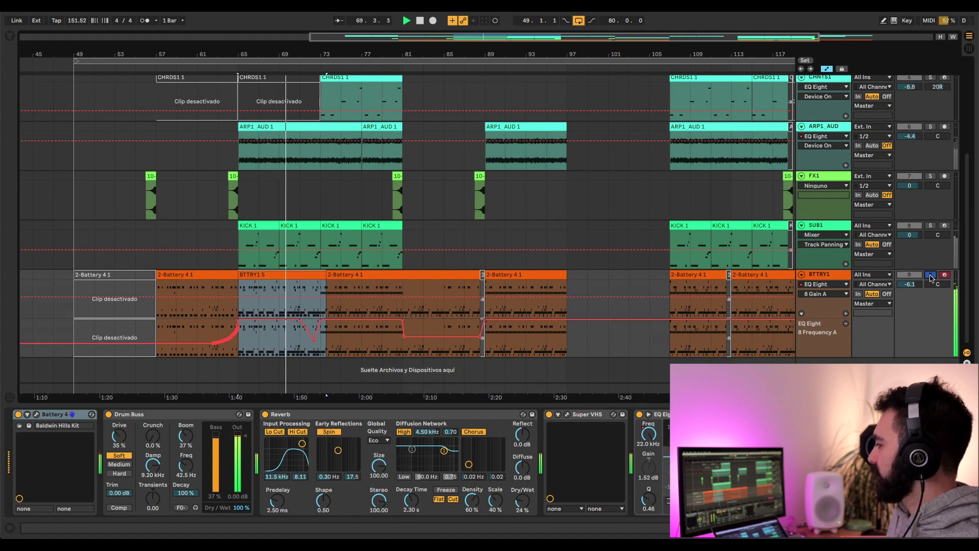
pyautogui.press('space')
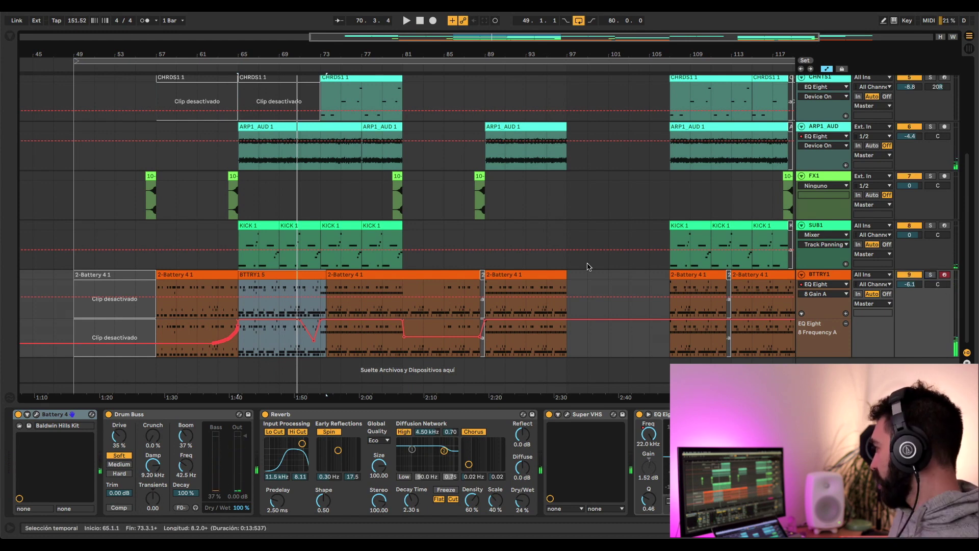
# Play all tracks together from the SUB1 clip at bar 73.
pyautogui.click(330, 229)
pyautogui.press('space')
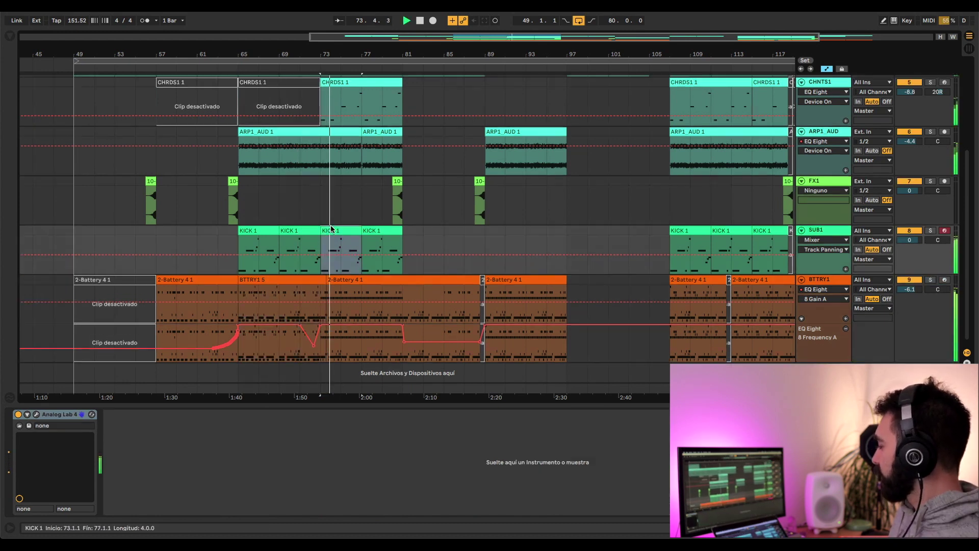
pyautogui.scroll(3, 330, 229)
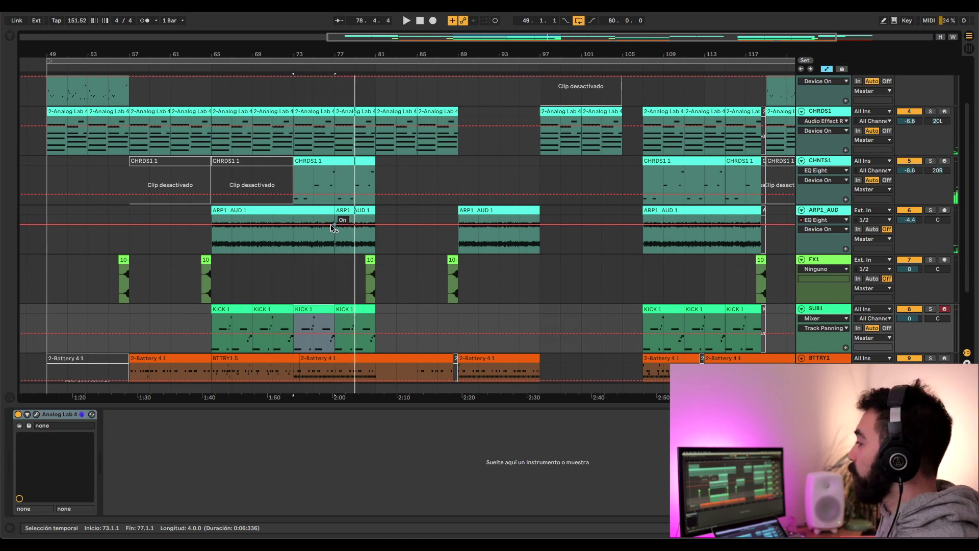
# Open the Analog Lab instrument on the ARP1_MIDI track, move its window aside and browse the Trap Drop preset list.
pyautogui.scroll(3, 289, 223)
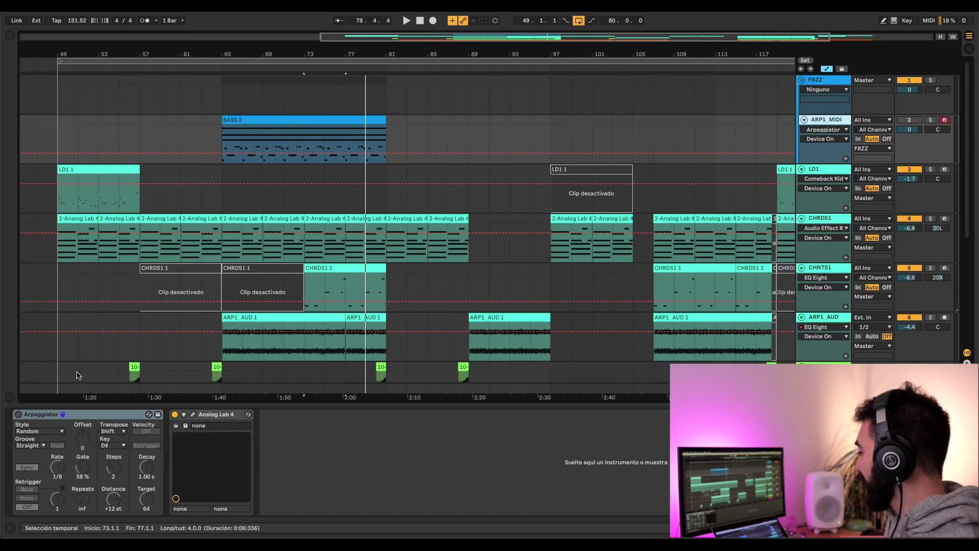
pyautogui.click(193, 415)
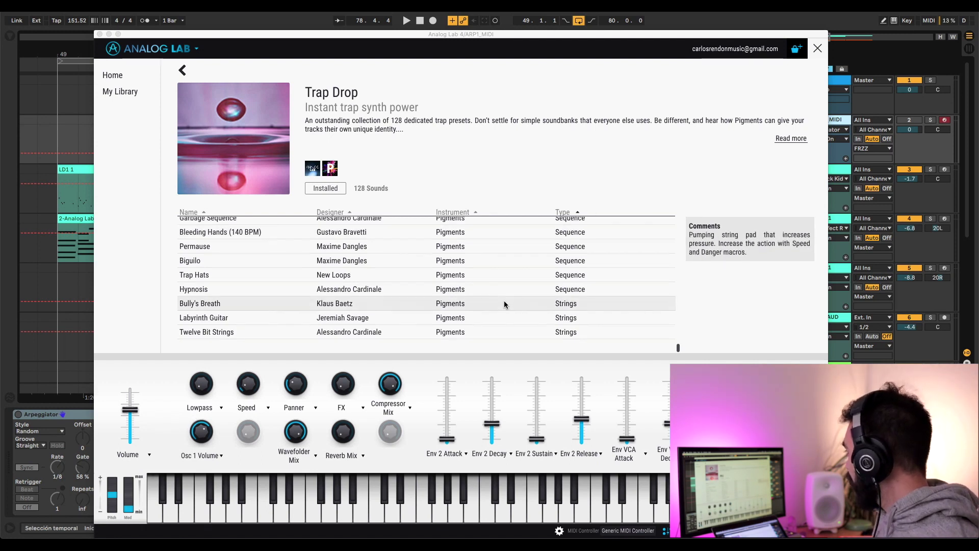
pyautogui.scroll(2, 504, 304)
pyautogui.moveTo(435, 34); pyautogui.dragTo(383, 102)
pyautogui.scroll(15, 396, 364)
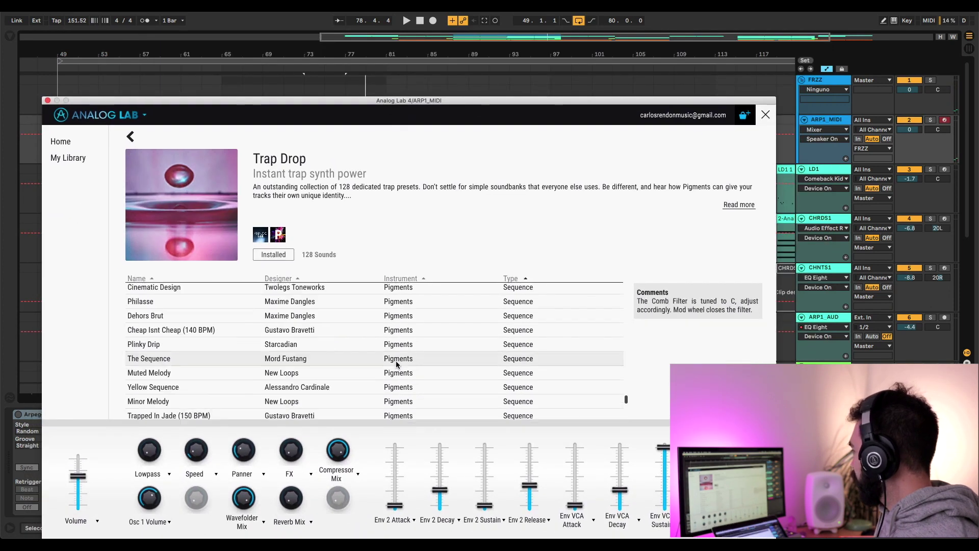
# Move the Analog Lab window higher and audition the Smack Snack bass preset at the start of the Trap Drop list.
pyautogui.scroll(10, 397, 364)
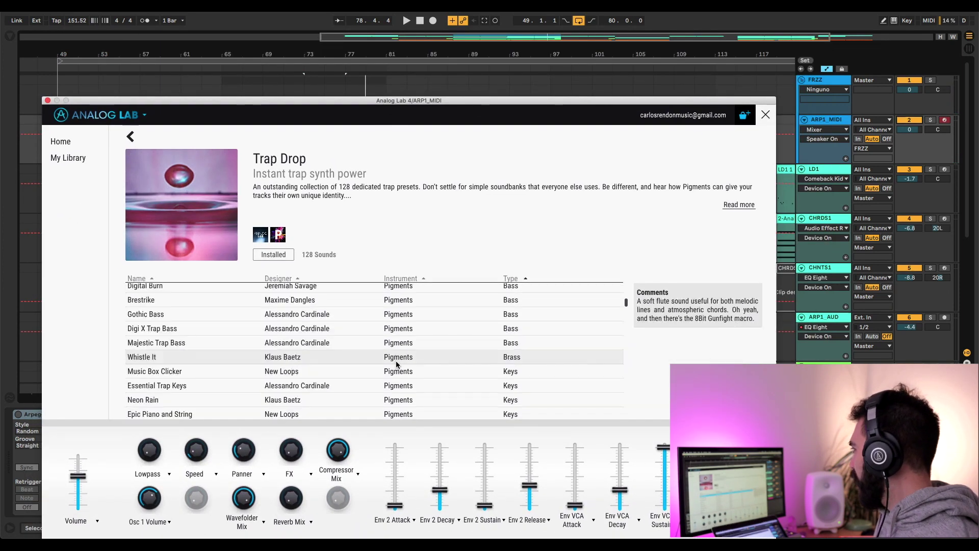
pyautogui.click(395, 301)
pyautogui.moveTo(391, 102); pyautogui.dragTo(425, 32)
pyautogui.scroll(2, 372, 259)
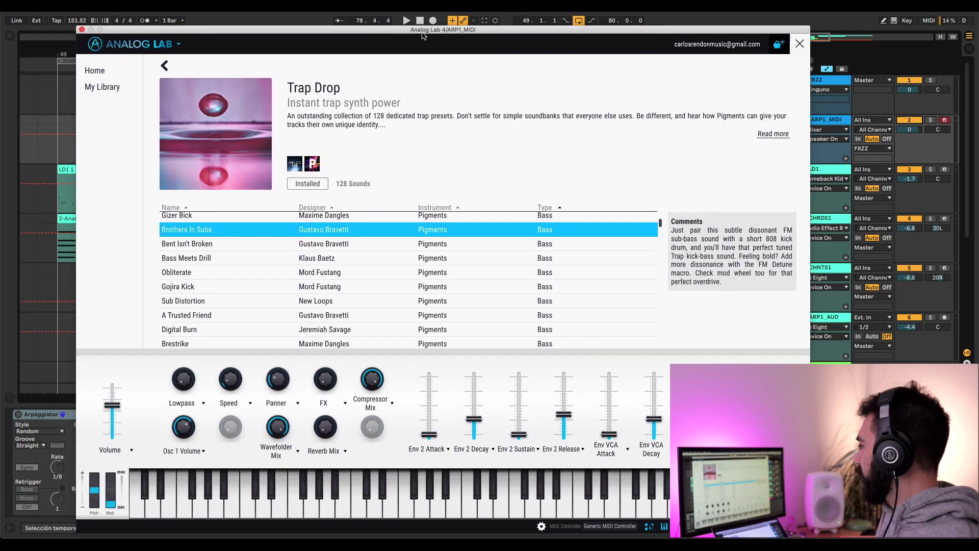
pyautogui.scroll(3, 372, 259)
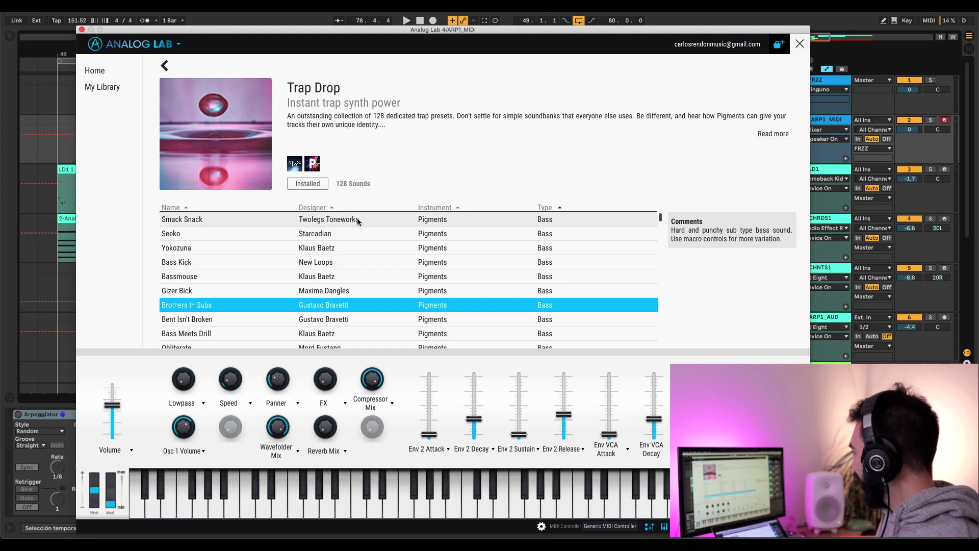
pyautogui.click(515, 220)
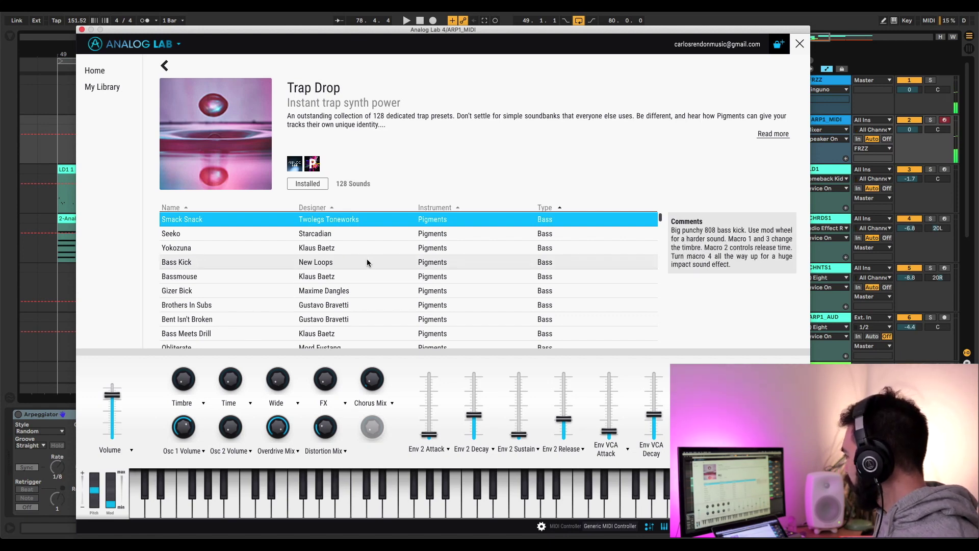
# Audition the Trap Drop bass presets Seeko, Yokozuna, Bass Kick, Bassmouse and Gizer Bick one after another.
pyautogui.click(216, 236)
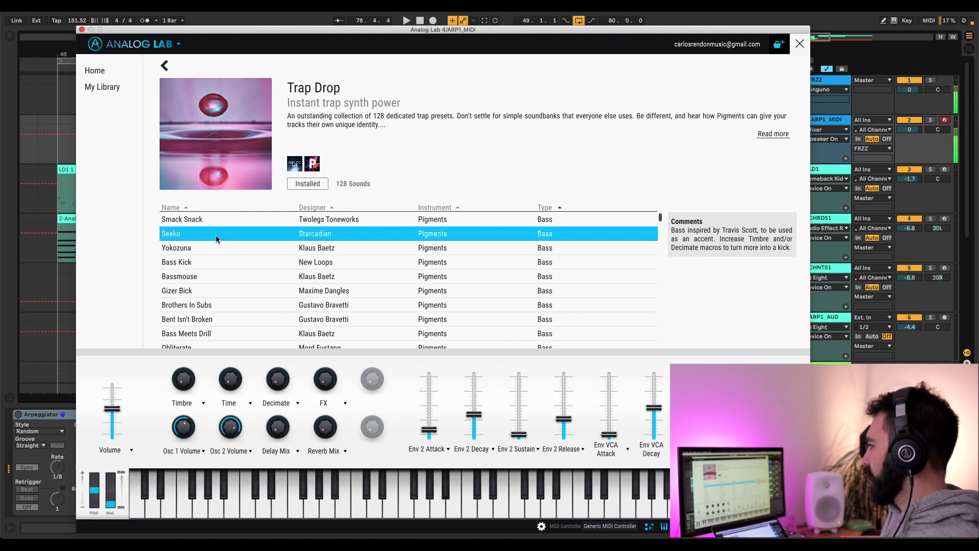
pyautogui.click(272, 249)
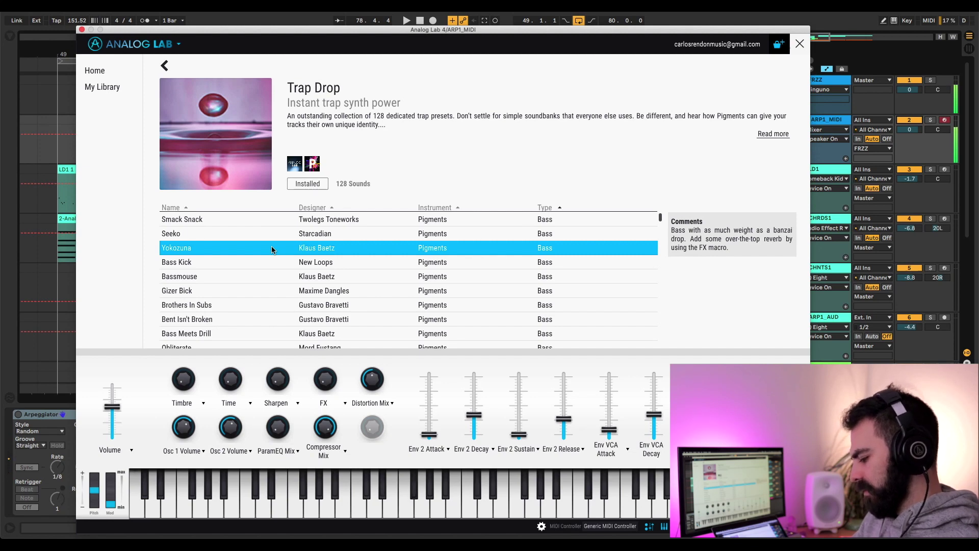
pyautogui.click(234, 265)
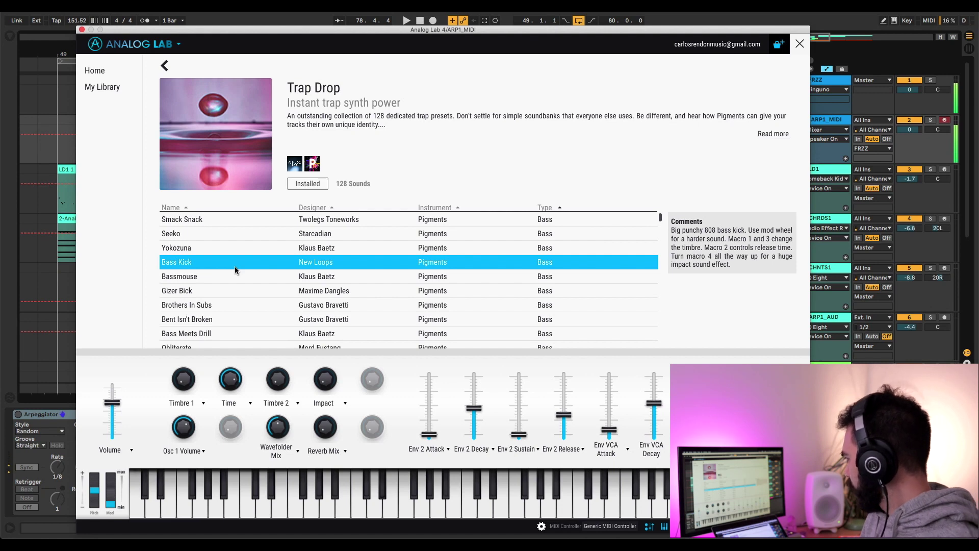
pyautogui.click(232, 276)
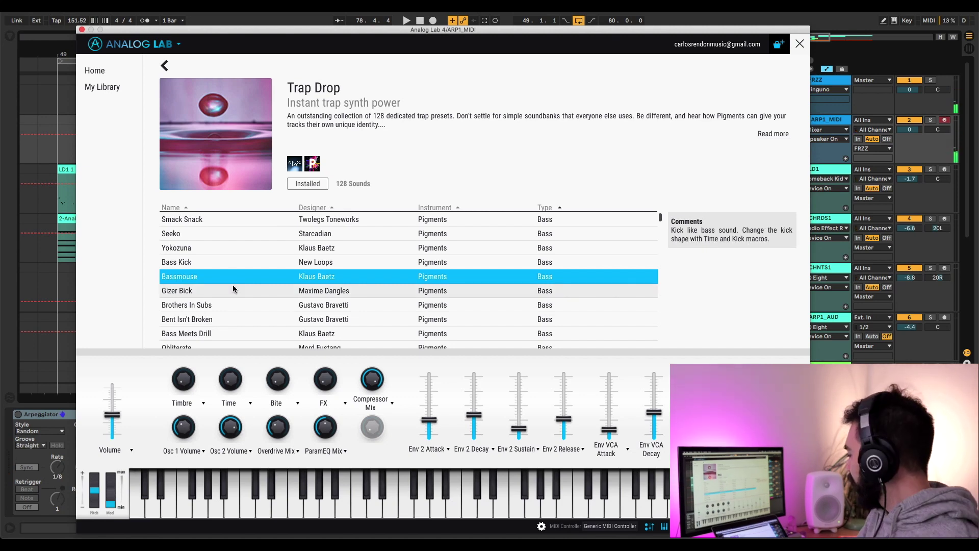
pyautogui.click(233, 289)
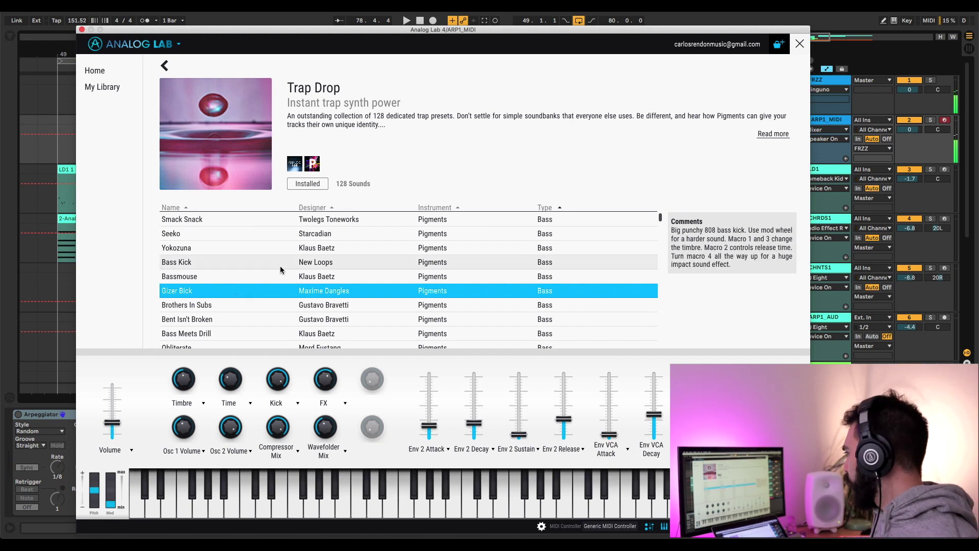
# Audition the Trap Drop bass presets Brothers In Subs, Bent Isn't Broken, Bass Meets Drill and Obliterate.
pyautogui.scroll(-2, 282, 273)
pyautogui.scroll(-2, 283, 271)
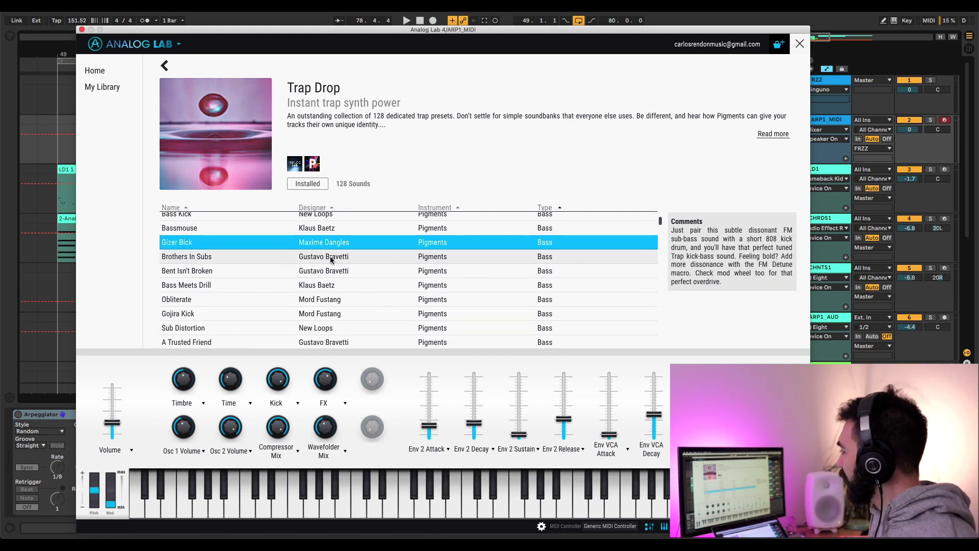
pyautogui.scroll(2, 331, 258)
pyautogui.scroll(2, 342, 260)
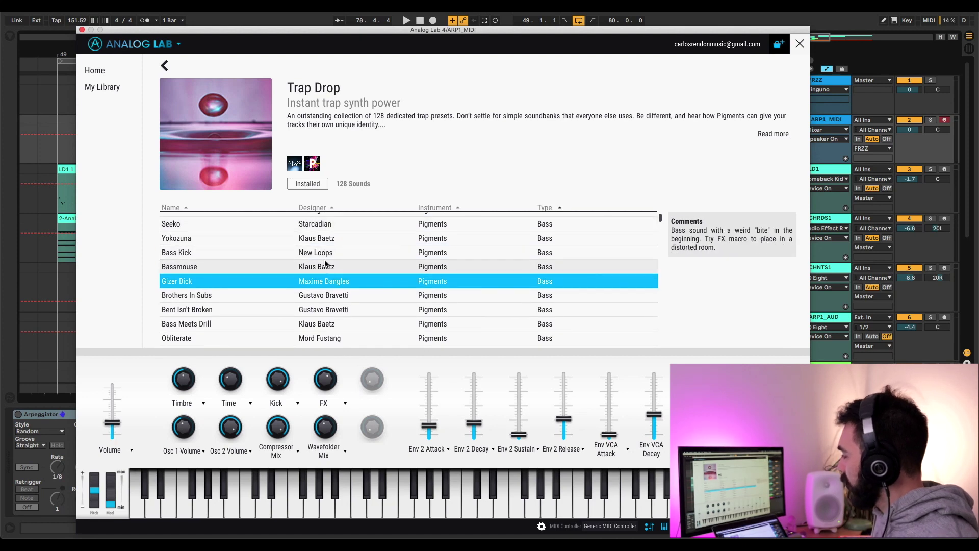
pyautogui.scroll(-1, 326, 264)
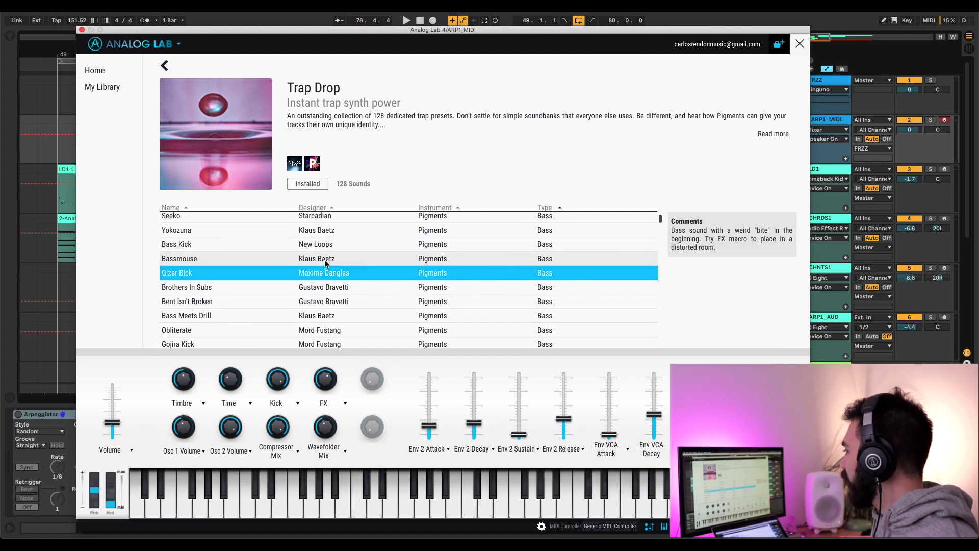
pyautogui.scroll(-2, 326, 262)
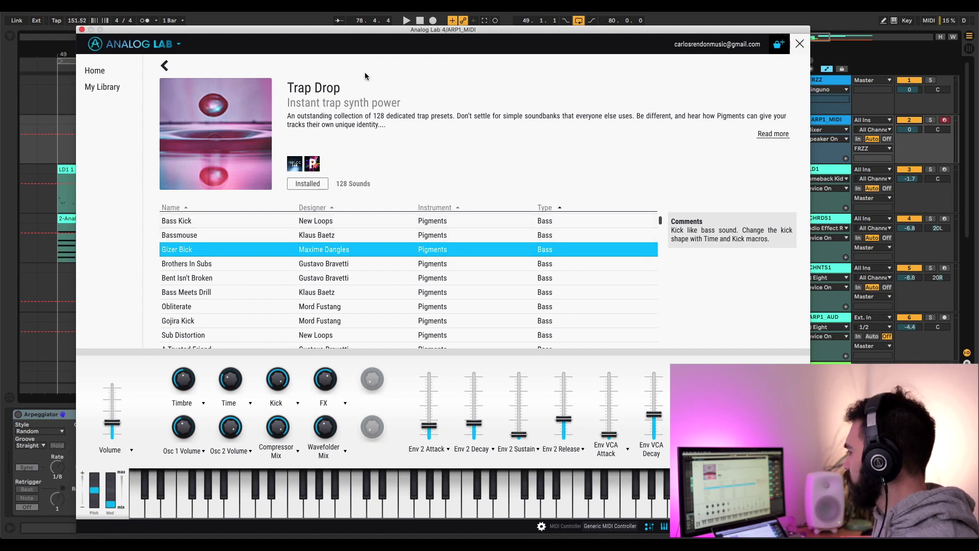
pyautogui.click(280, 265)
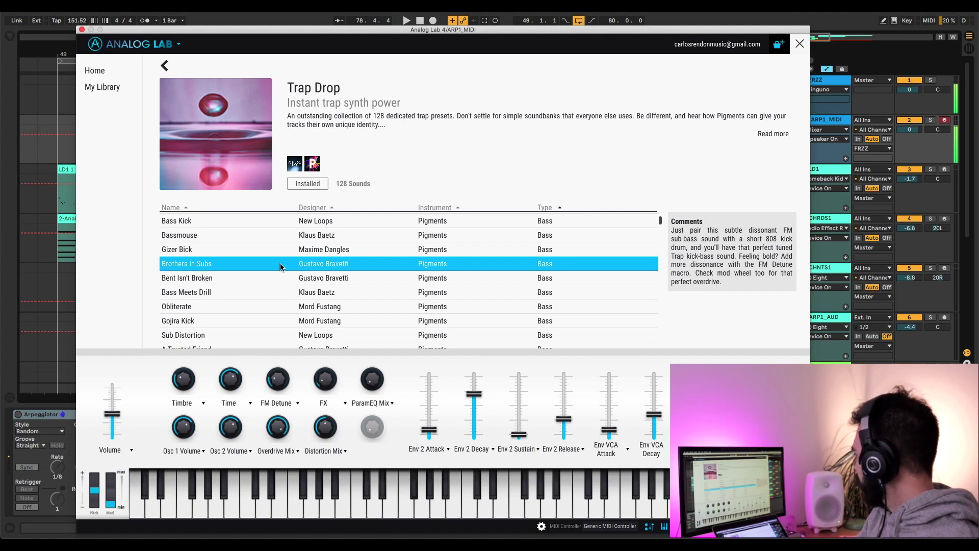
pyautogui.click(242, 275)
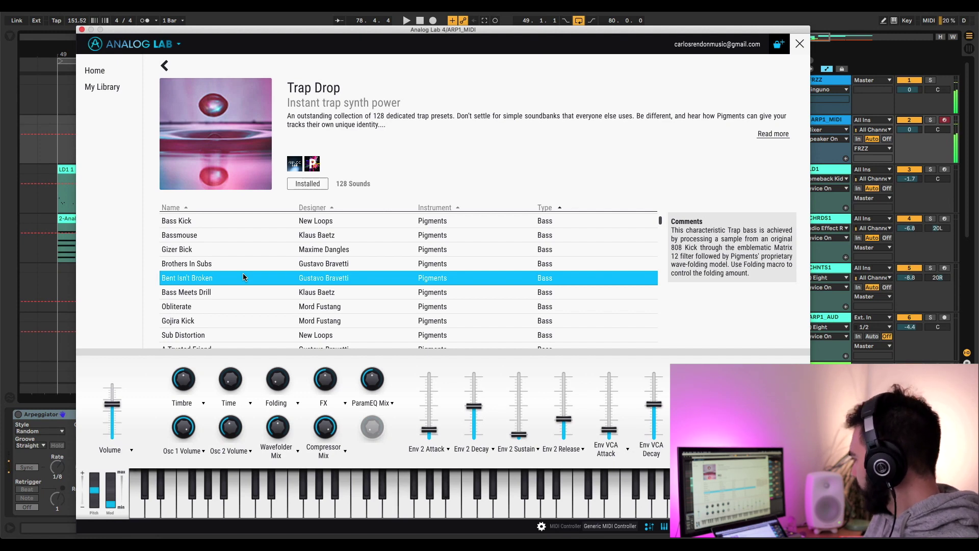
pyautogui.click(249, 294)
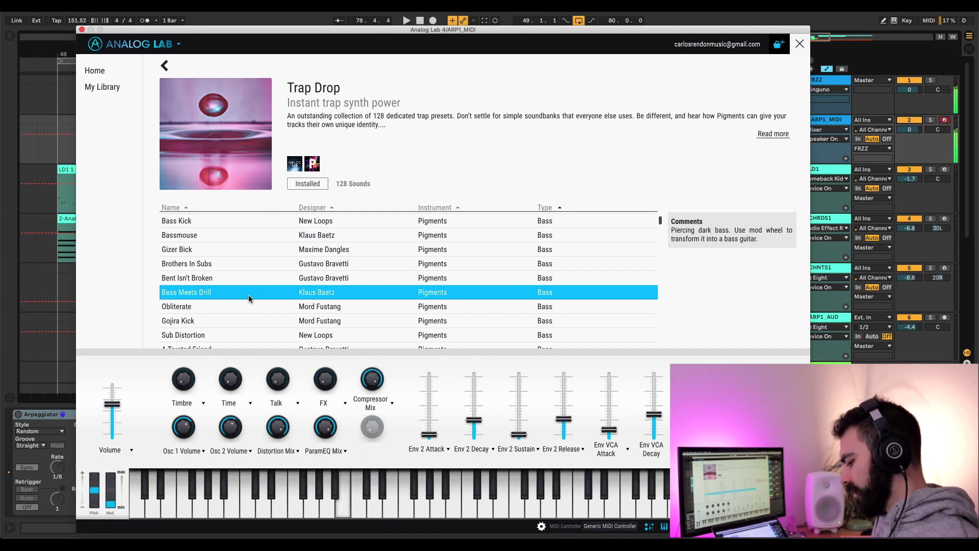
pyautogui.click(231, 307)
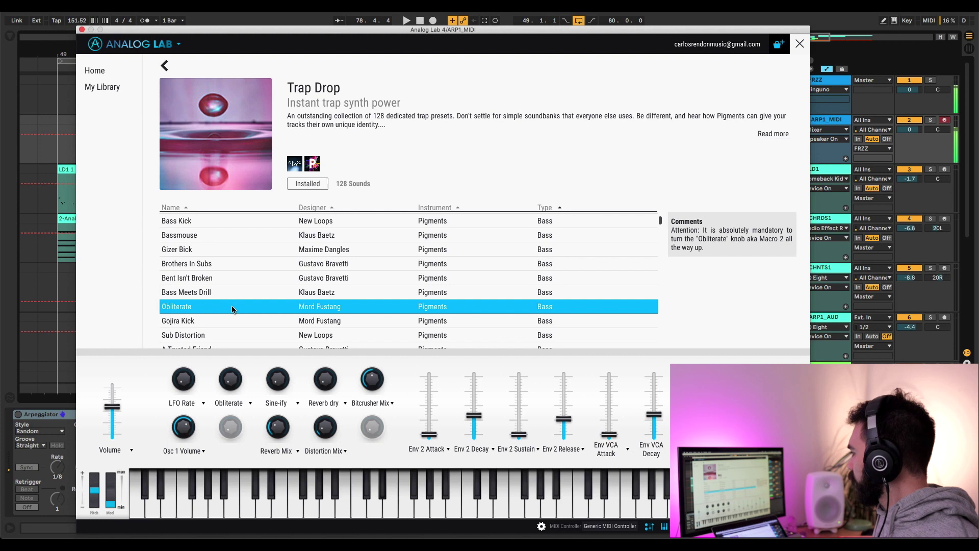
# Audition the bass presets Gojira Kick, Sub Distortion and A Trusted Friend, continuing from Digital Burn to Digi X Trap Bass.
pyautogui.scroll(-1, 232, 306)
pyautogui.click(232, 297)
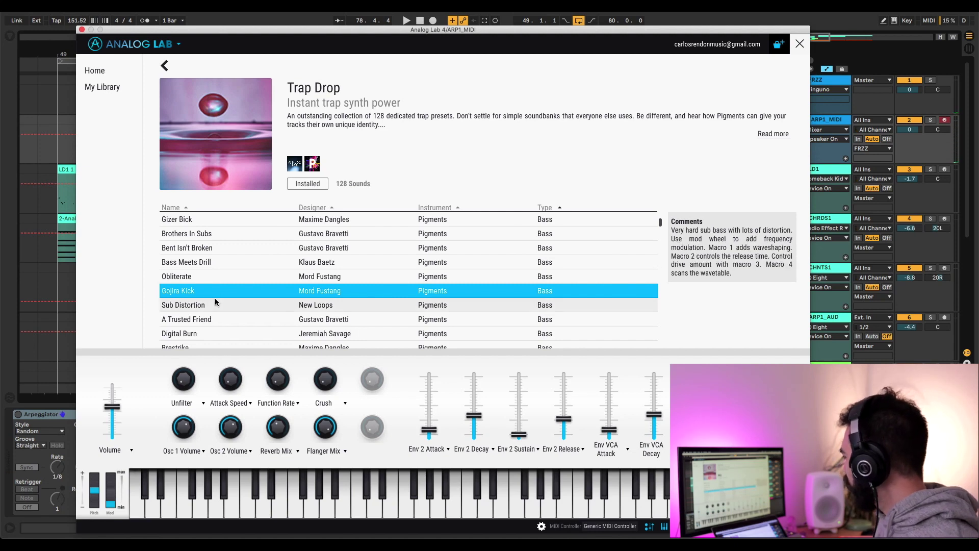
pyautogui.scroll(-2, 215, 298)
pyautogui.scroll(-6, 216, 301)
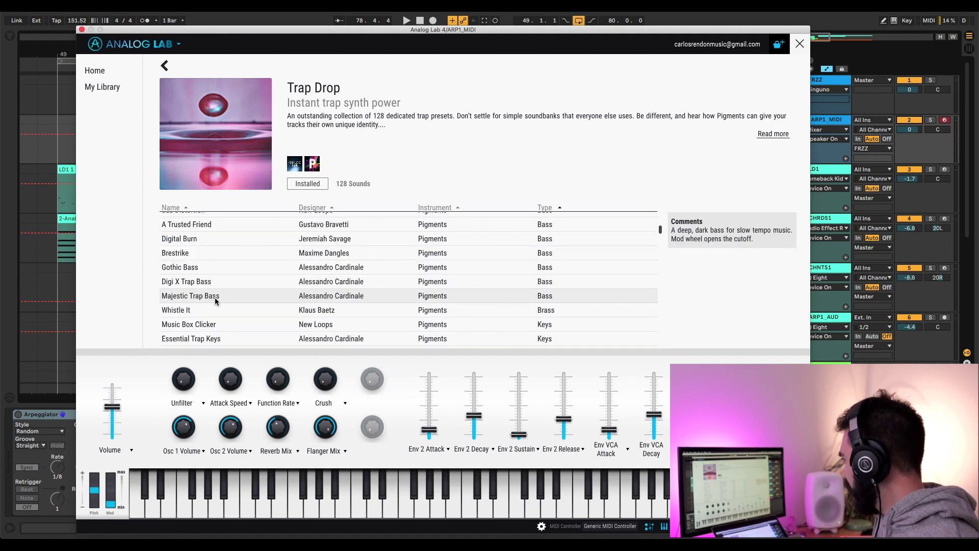
pyautogui.scroll(2, 216, 297)
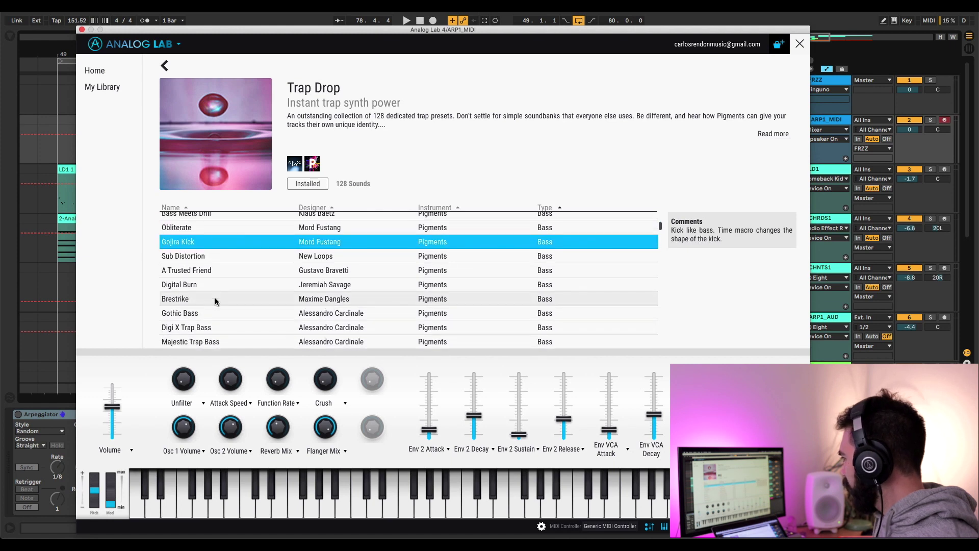
pyautogui.click(240, 245)
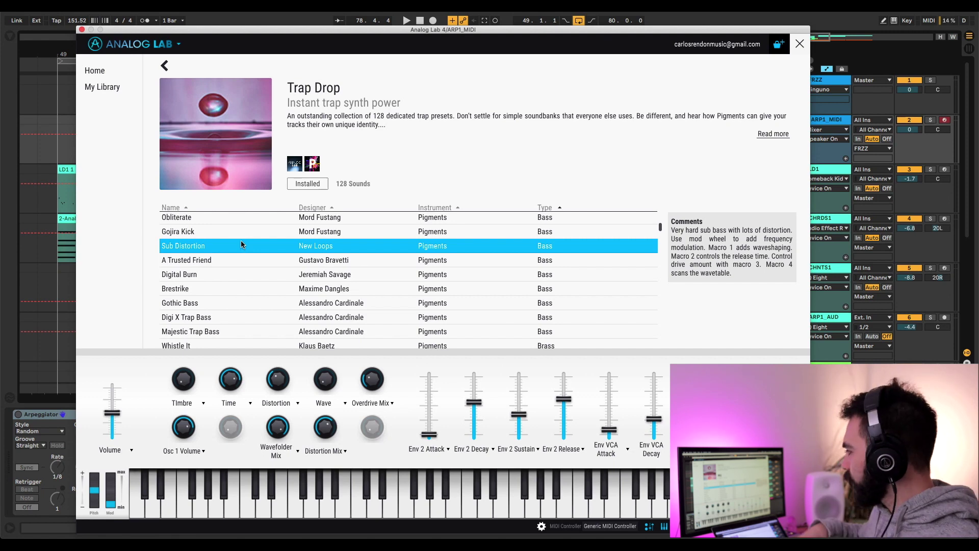
pyautogui.click(222, 261)
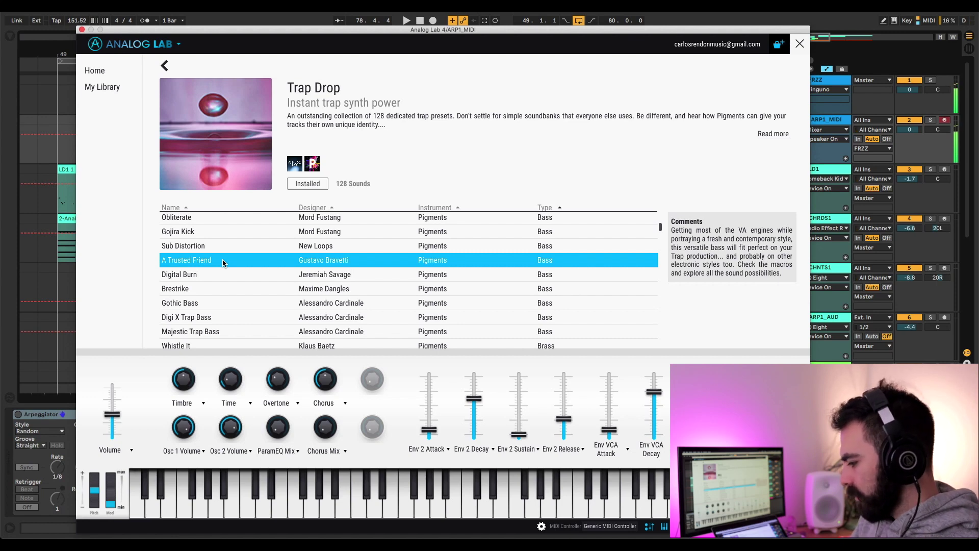
pyautogui.click(238, 274)
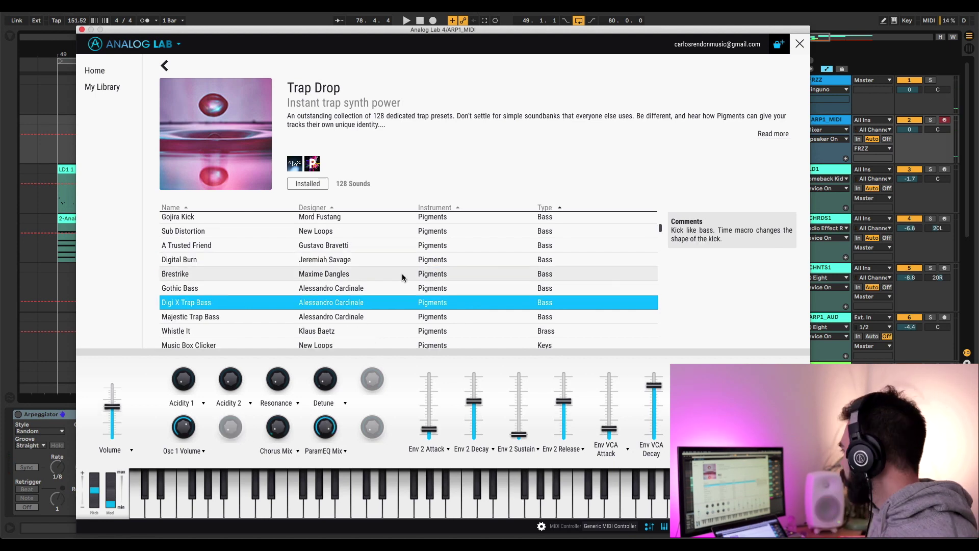
# Audition the Whistle It brass preset and the keys presets Music Box Clicker and Essential Trap Keys.
pyautogui.scroll(-5, 402, 274)
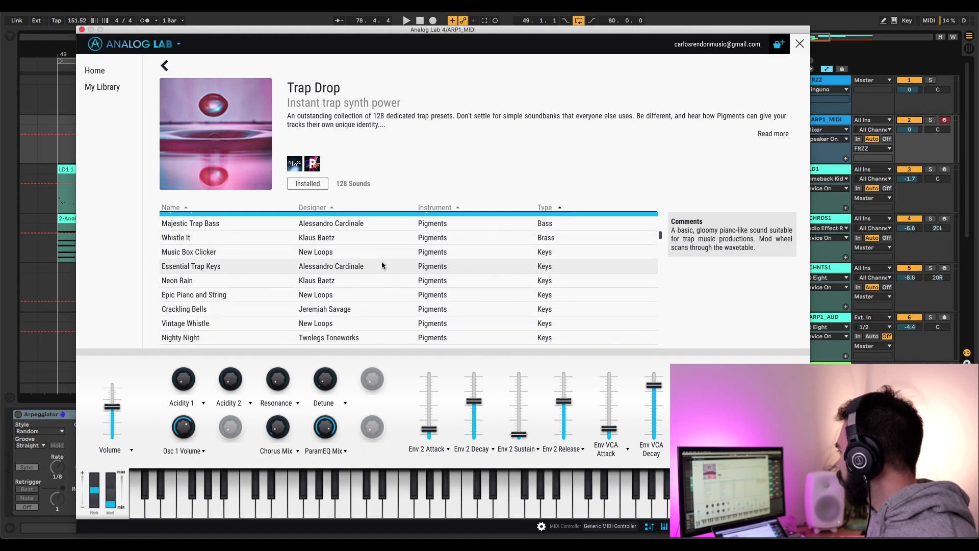
pyautogui.click(364, 240)
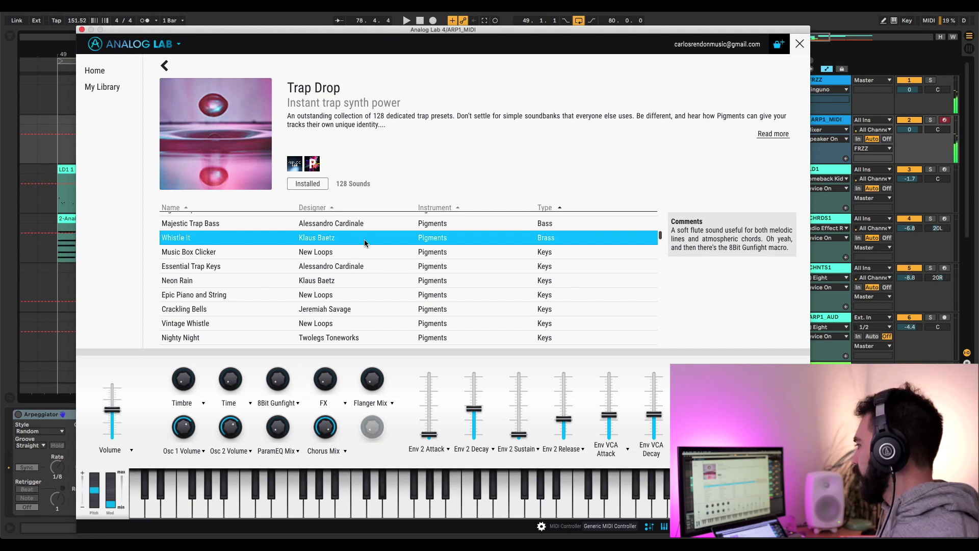
pyautogui.press('Down')
pyautogui.press('Down')
pyautogui.press('Up')
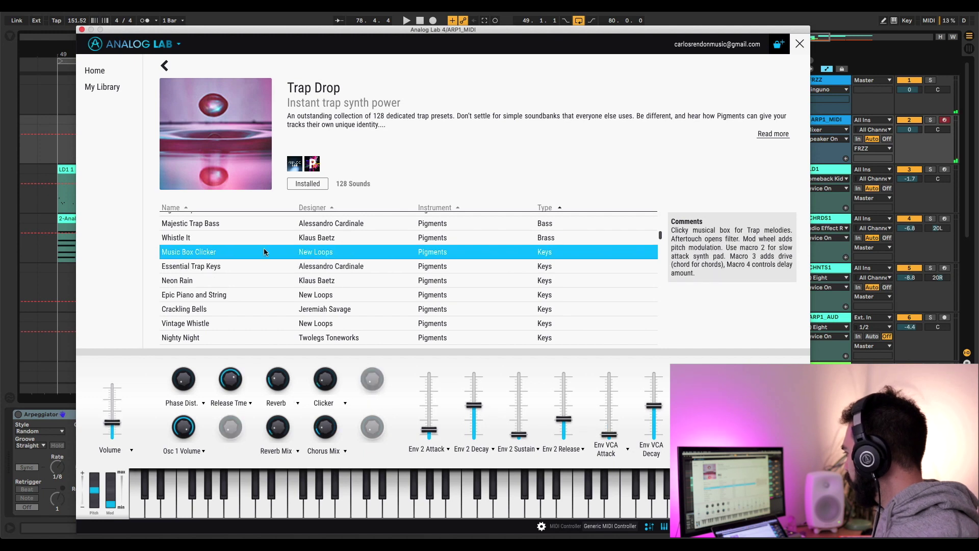
pyautogui.click(213, 262)
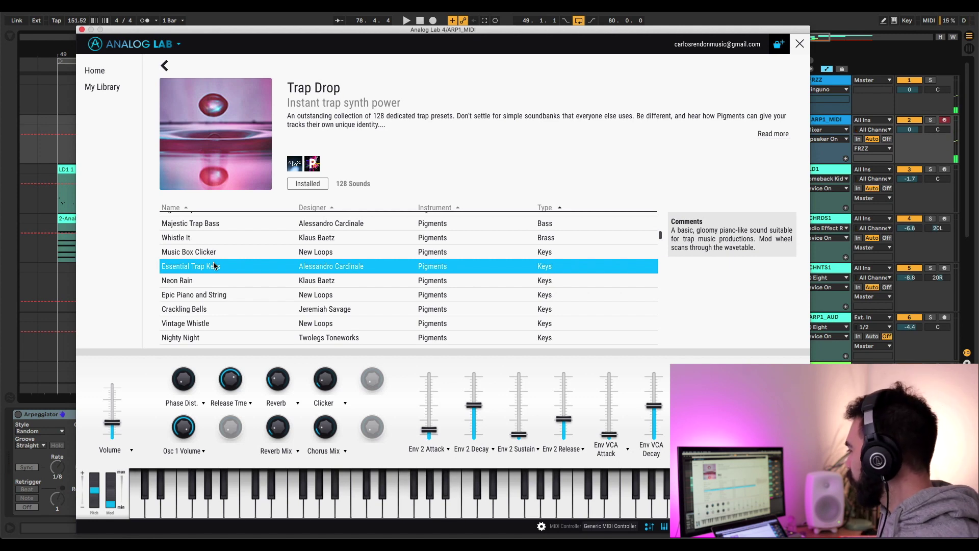
# Audition the keys presets Neon Rain, Epic Piano and String, Crackling Bells and Vintage Whistle.
pyautogui.click(209, 280)
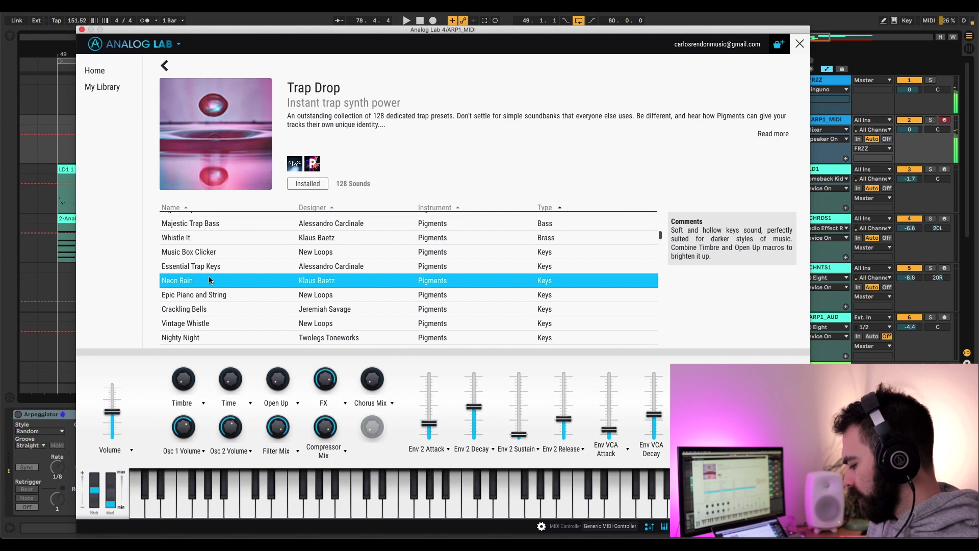
pyautogui.click(255, 292)
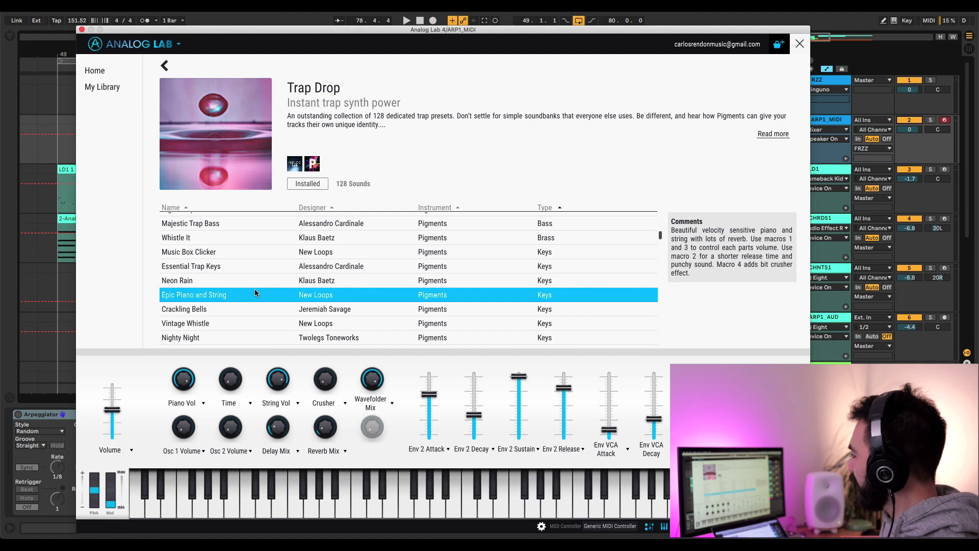
pyautogui.click(275, 311)
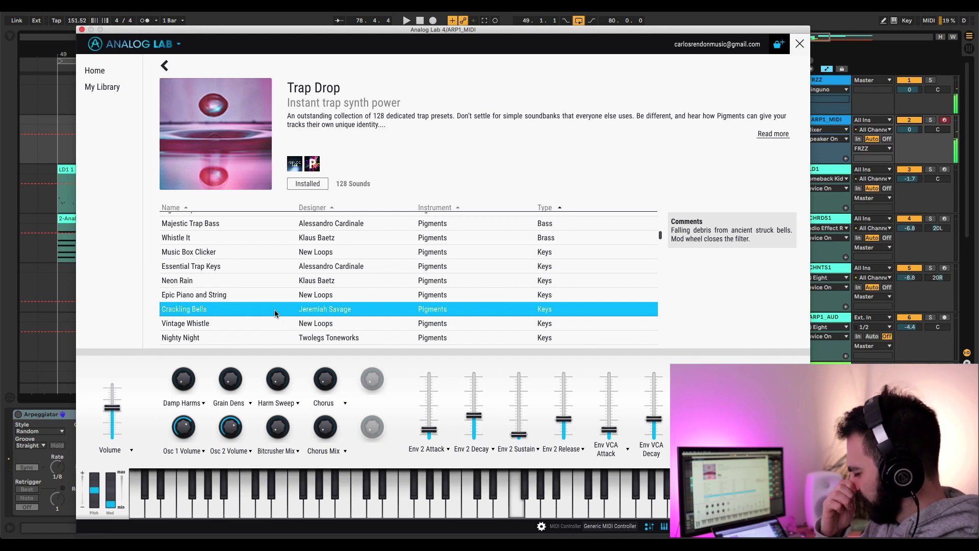
pyautogui.scroll(-3, 275, 303)
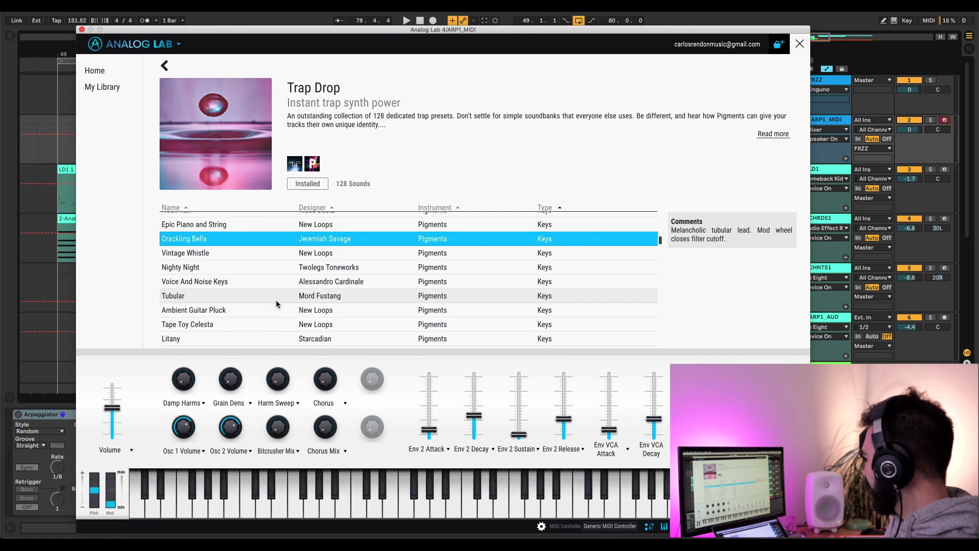
pyautogui.click(242, 255)
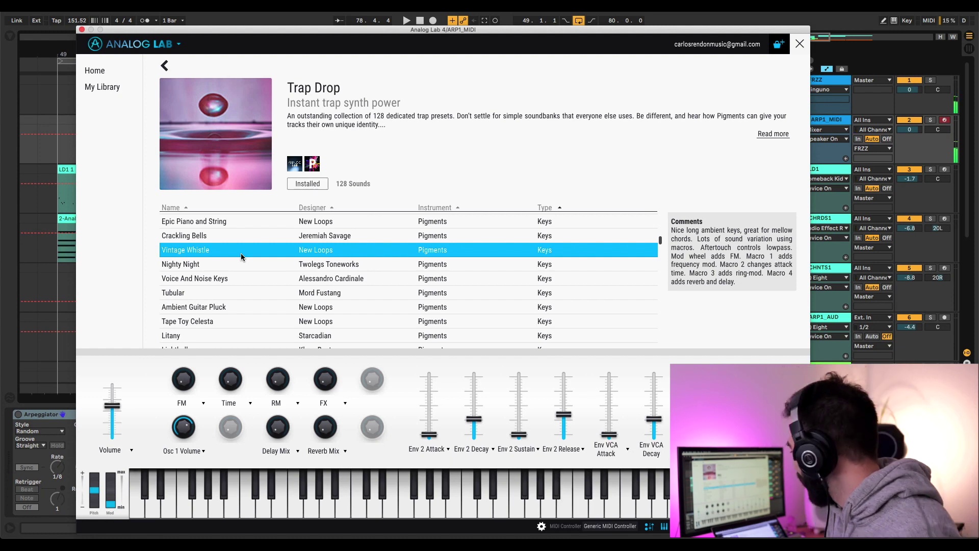
# Load the Nighty Night keys preset, leave the Trap Drop bank page and mark the preset as a favorite.
pyautogui.press('Down')
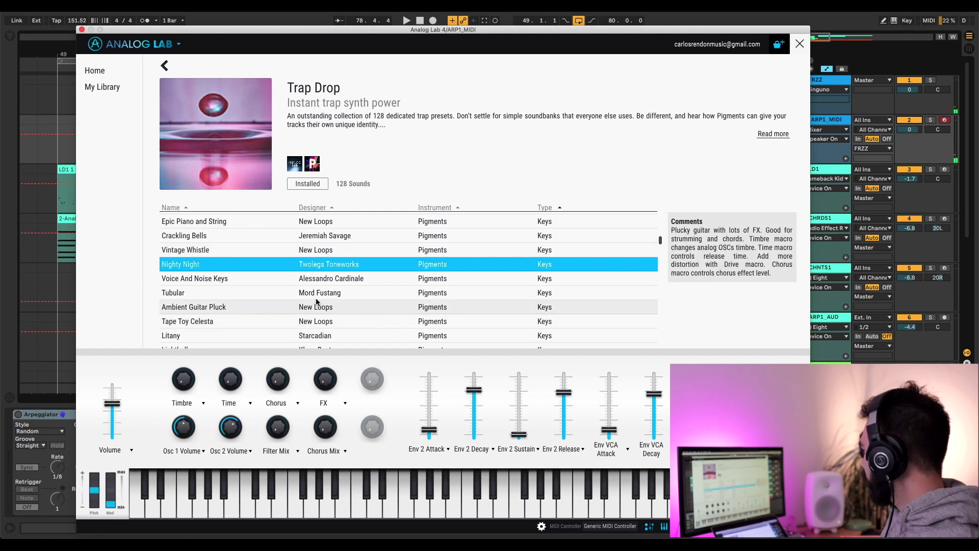
pyautogui.click(800, 43)
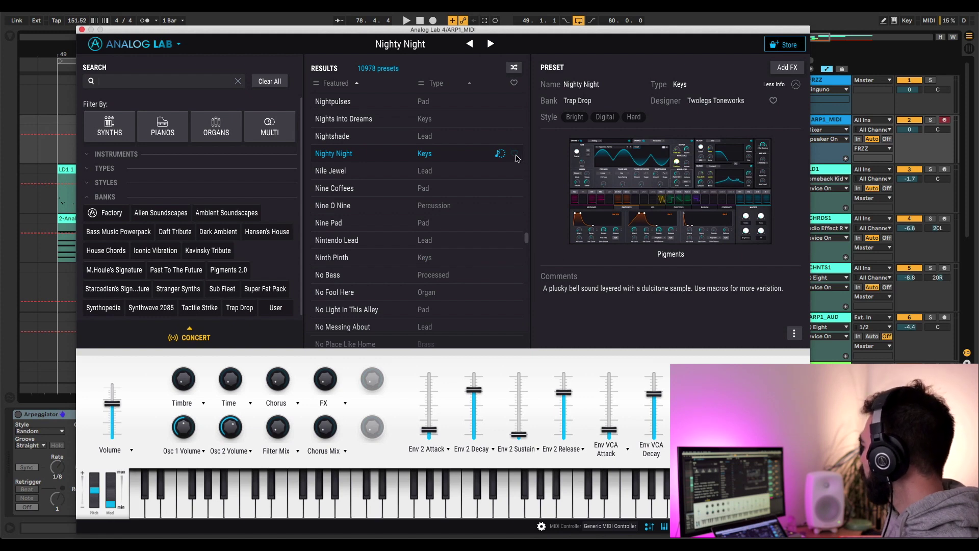
pyautogui.click(514, 154)
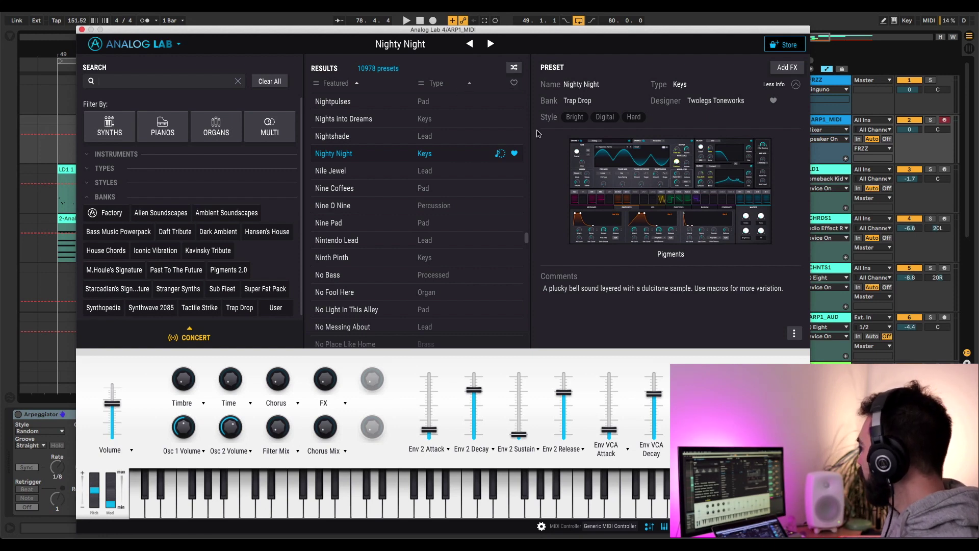
# Audition the Trap Drop keys presets Remor and Resonant Mallet, and mark Resonant Mallet as a favorite.
pyautogui.click(468, 83)
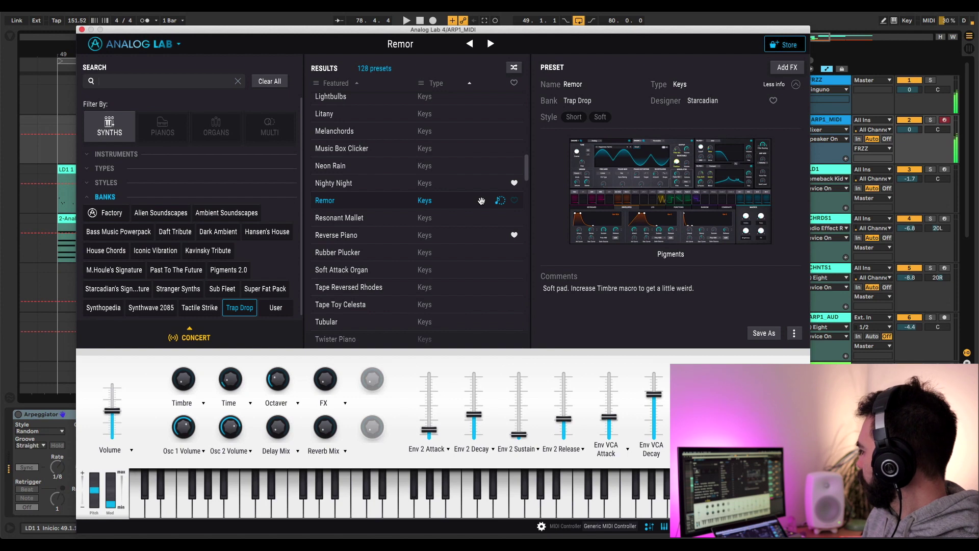
pyautogui.scroll(-2, 466, 190)
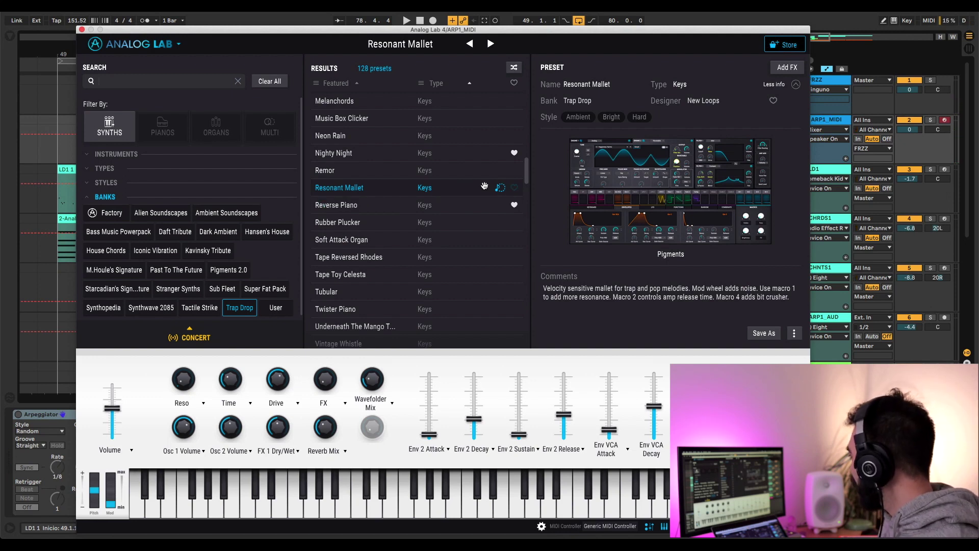
pyautogui.click(514, 187)
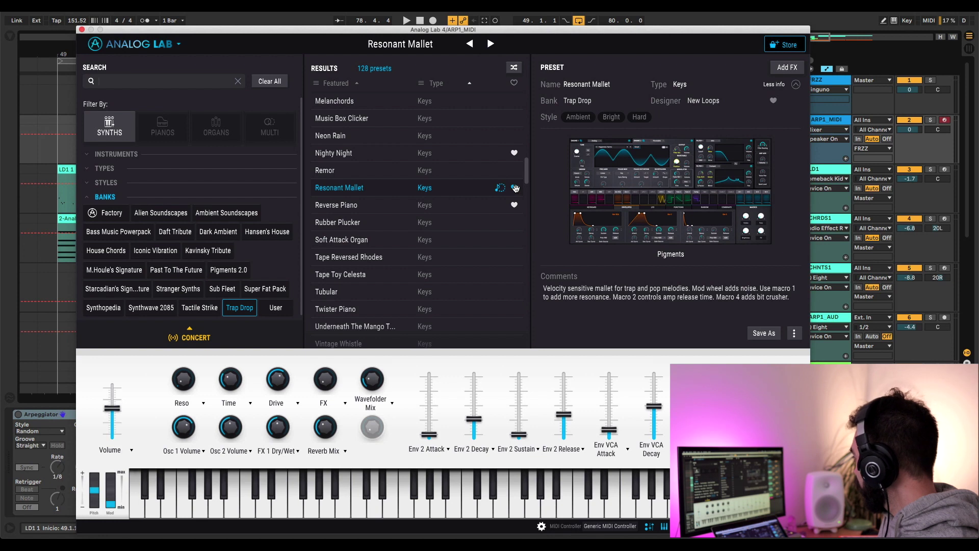
# Audition the keys presets Reverse Piano, Rubber Plucker, Soft Attack Organ and Tape Reversed Rhodes, marking Tape Reversed Rhodes as a favorite.
pyautogui.click(467, 211)
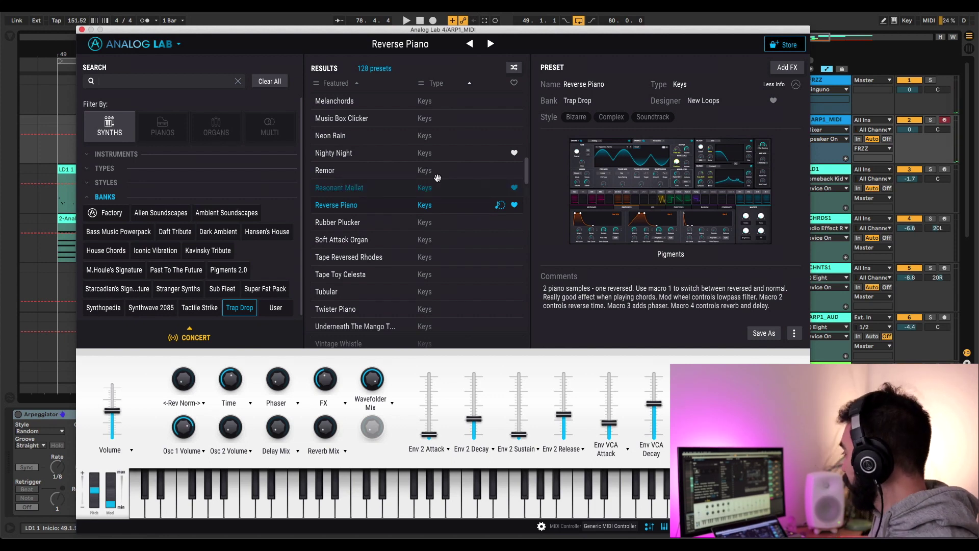
pyautogui.click(500, 220)
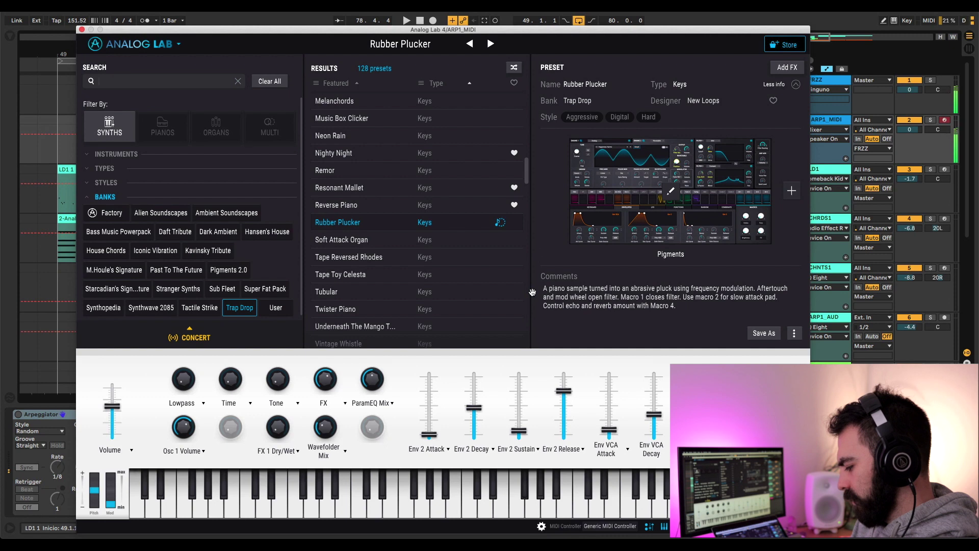
pyautogui.click(459, 240)
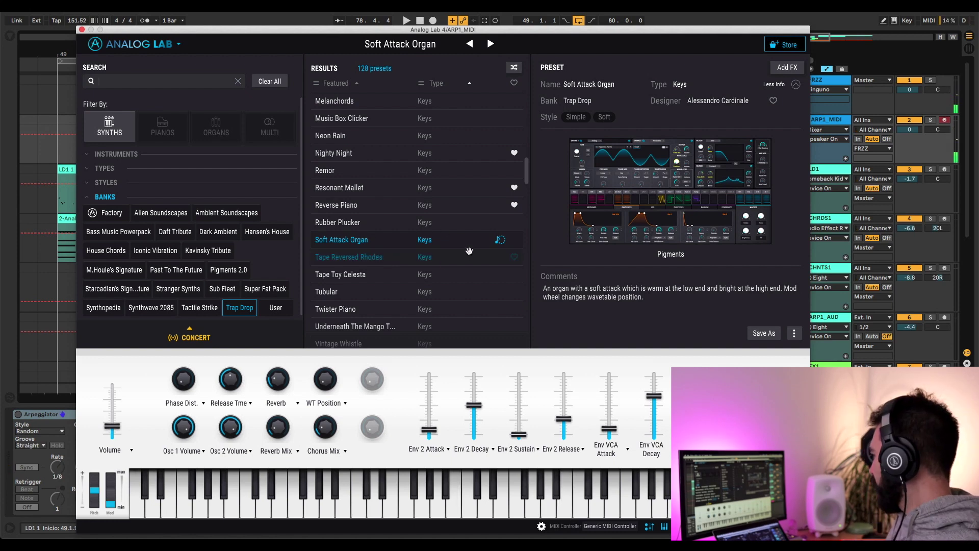
pyautogui.click(469, 251)
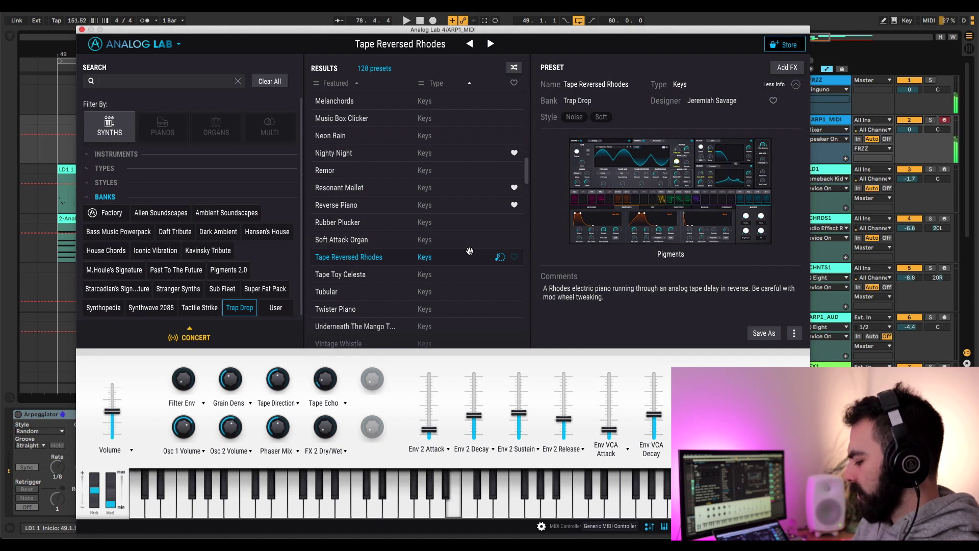
pyautogui.scroll(-3, 469, 251)
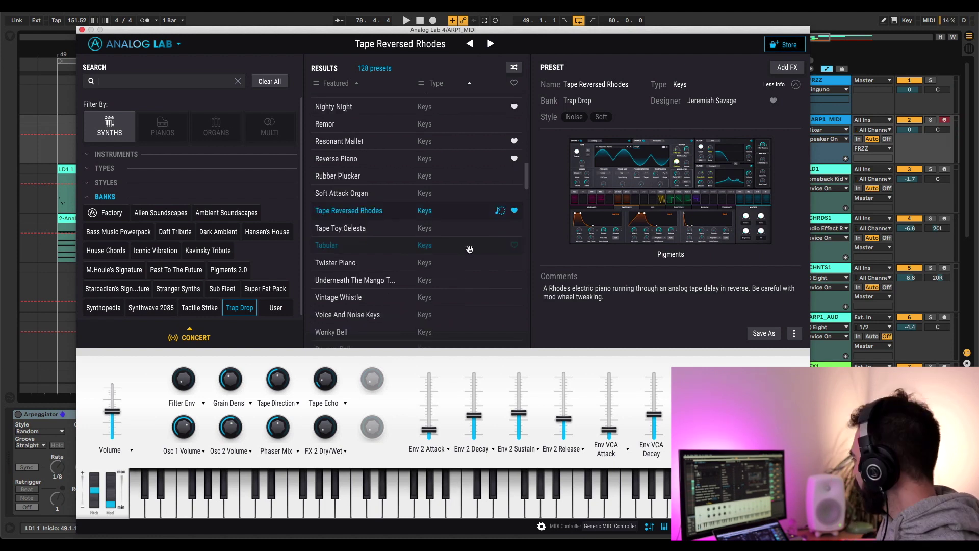
# Audition Tape Toy Celesta, Tubular and the lead preset Bansuri Bells, marking Tape Toy Celesta as a favorite.
pyautogui.click(401, 229)
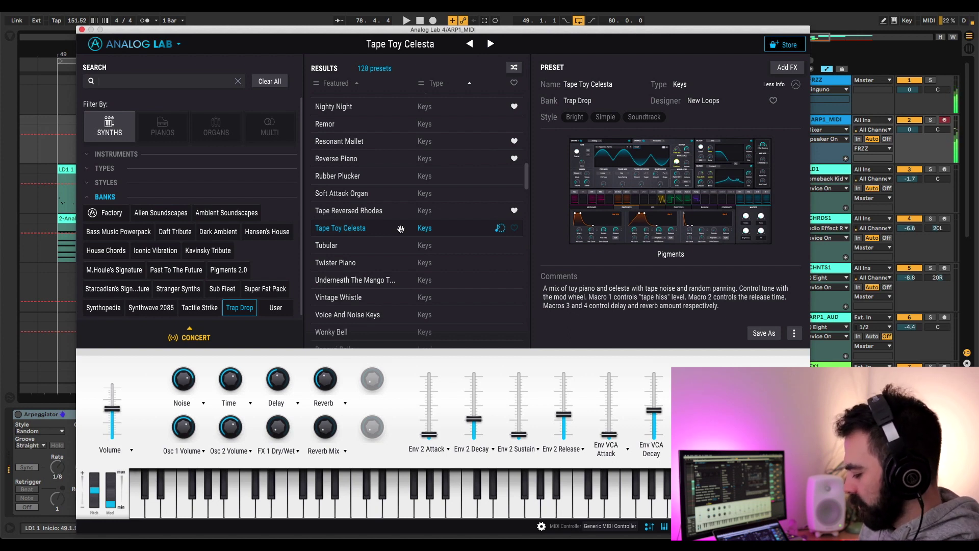
pyautogui.scroll(-2, 401, 229)
pyautogui.click(392, 211)
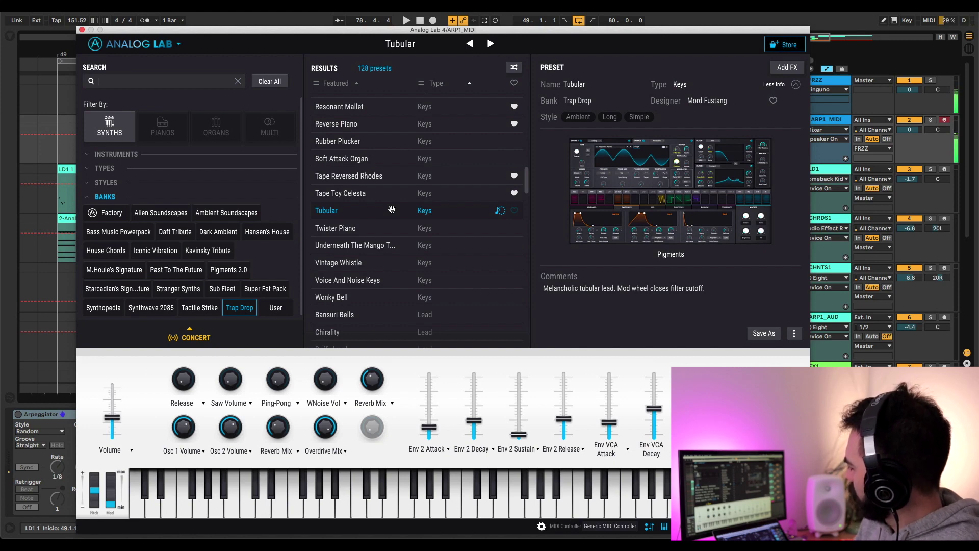
pyautogui.scroll(-3, 392, 209)
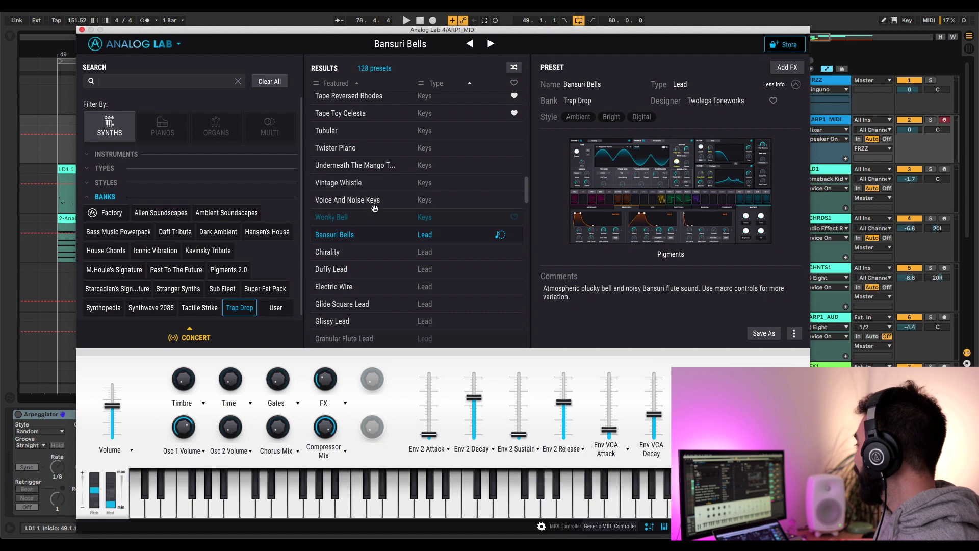
# Audition the lead presets Chirality, Duffy Lead, Electric Wire and Glide Square Lead.
pyautogui.click(354, 254)
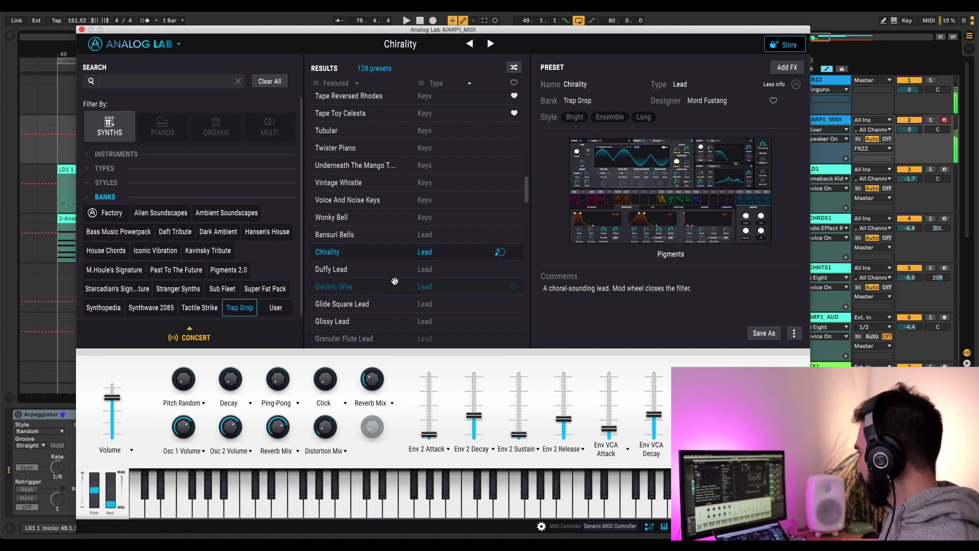
pyautogui.click(395, 272)
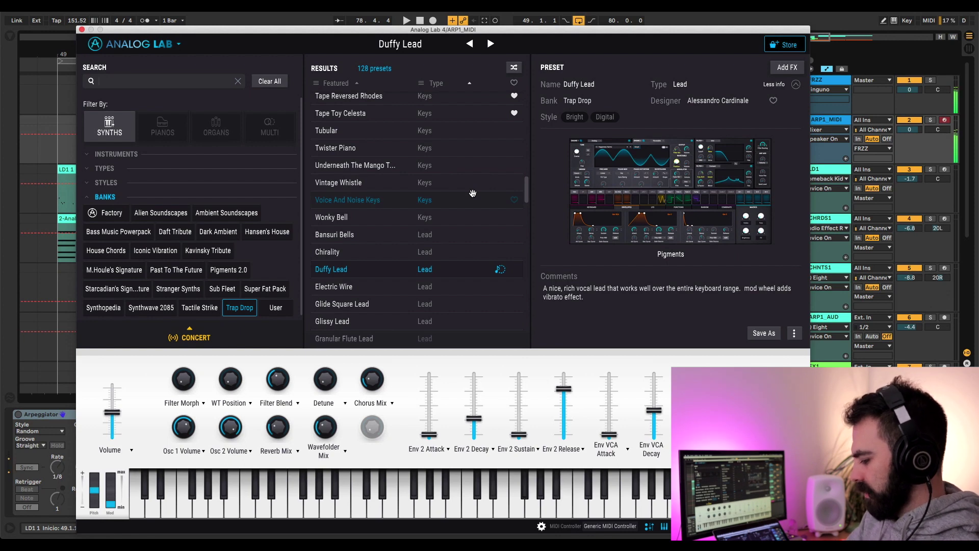
pyautogui.scroll(-3, 473, 193)
pyautogui.click(450, 231)
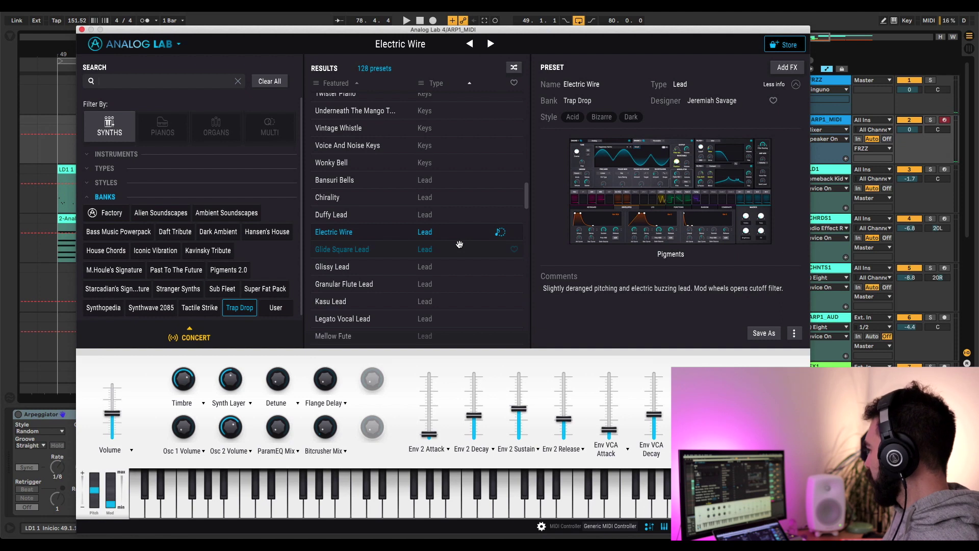
pyautogui.click(459, 244)
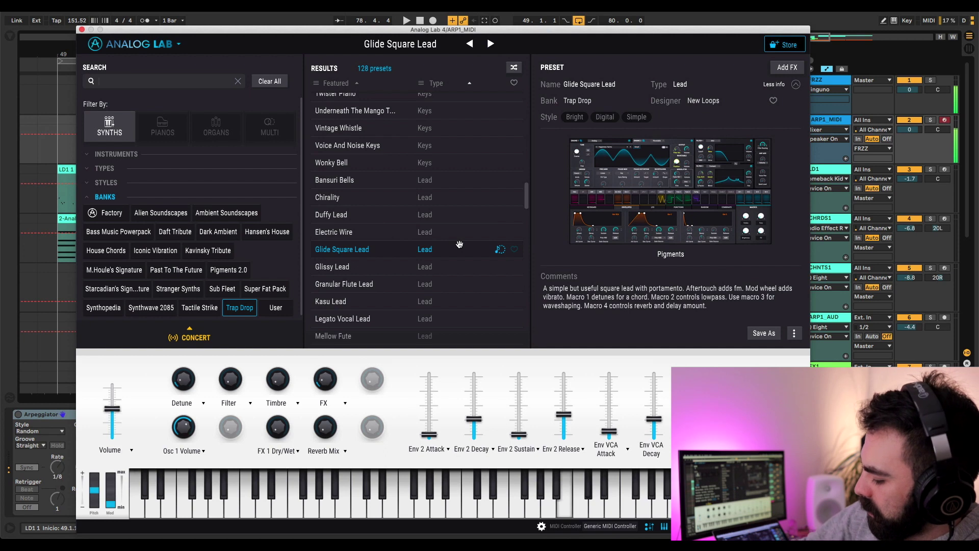
# Audition the lead presets Glissy Lead, Granular Flute Lead and Kasu Lead, marking Granular Flute Lead as a favorite.
pyautogui.scroll(-3, 459, 244)
pyautogui.click(385, 194)
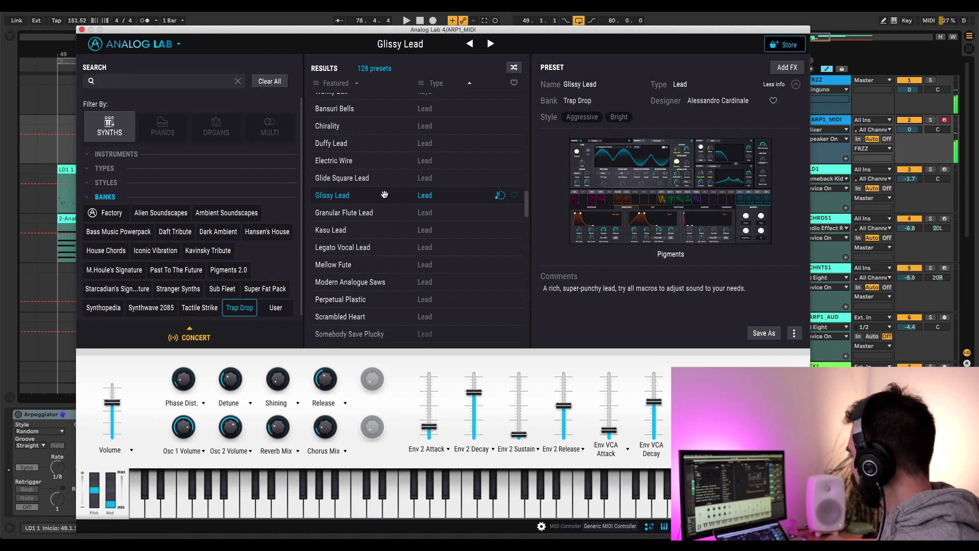
pyautogui.click(409, 212)
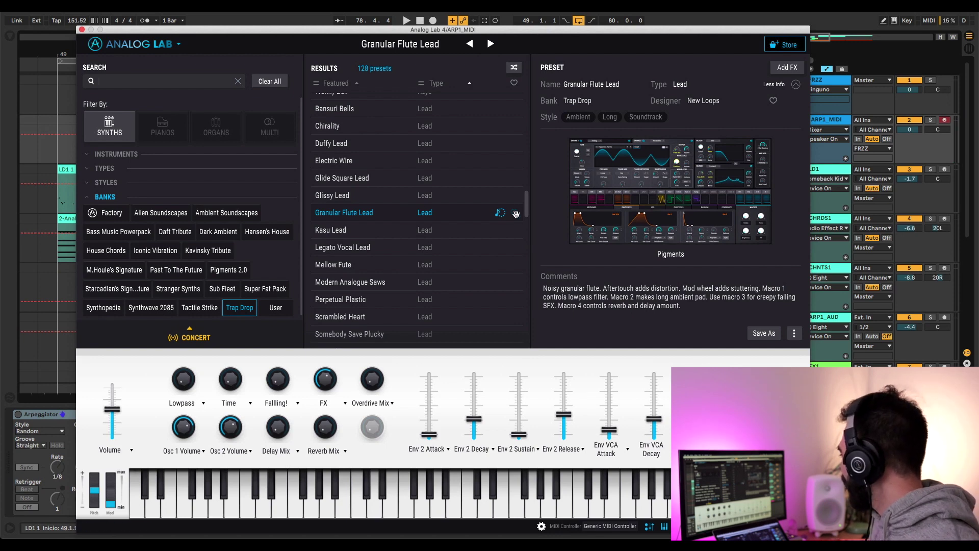
pyautogui.click(373, 231)
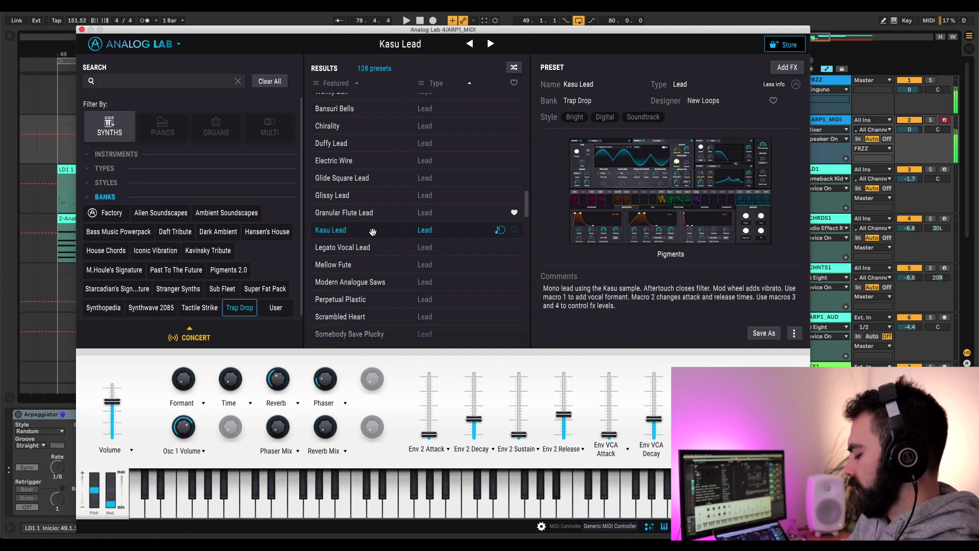
# Audition the lead presets Legato Vocal Lead and Mellow Fute, and mark Mellow Fute as a favorite.
pyautogui.click(388, 248)
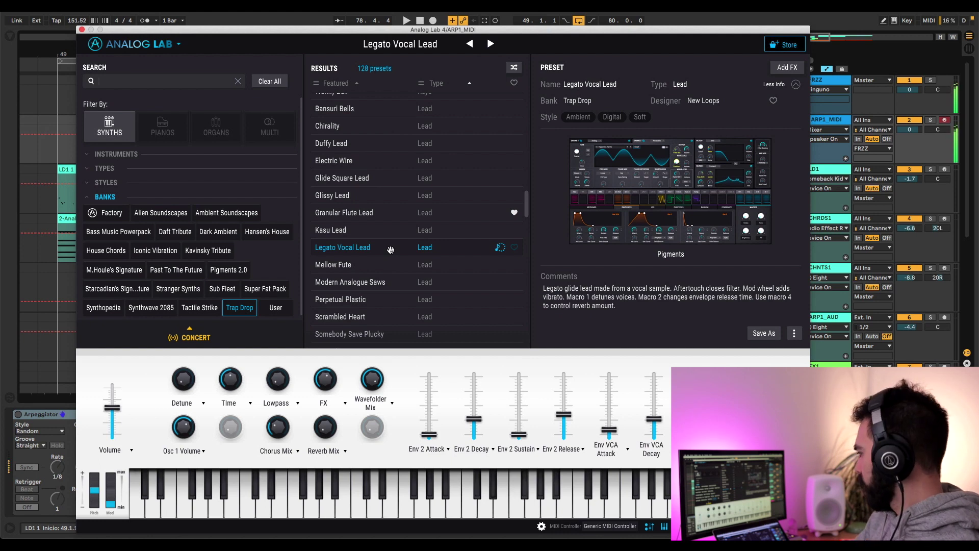
pyautogui.click(392, 268)
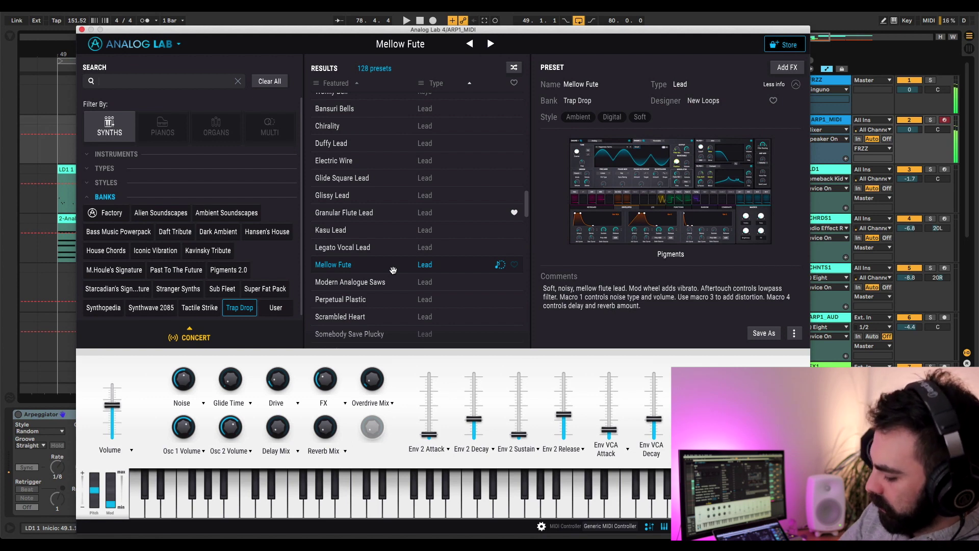
pyautogui.click(514, 264)
# Audition the lead presets Modern Analogue Saws, Perpetual Plastic, Scrambled Heart and Vitamin X.
pyautogui.scroll(-4, 367, 224)
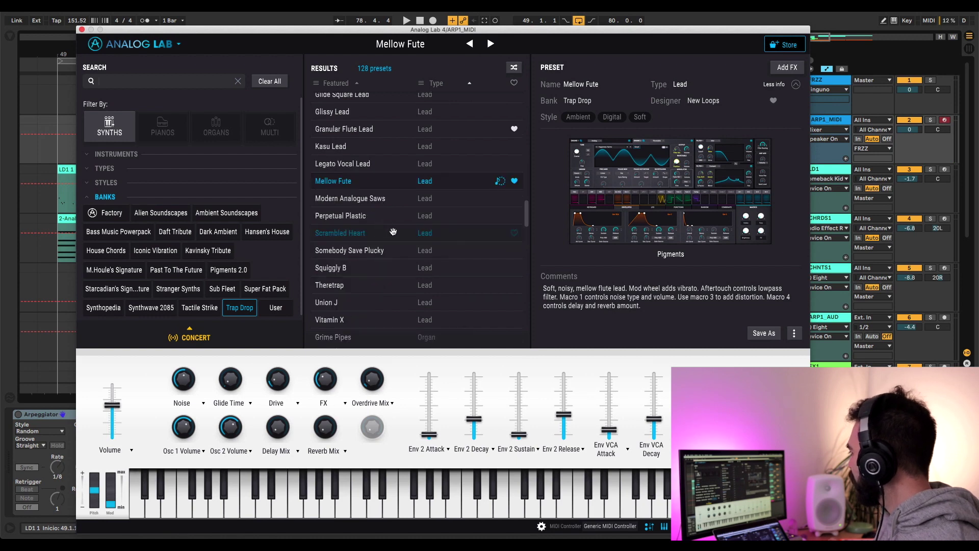
pyautogui.click(397, 203)
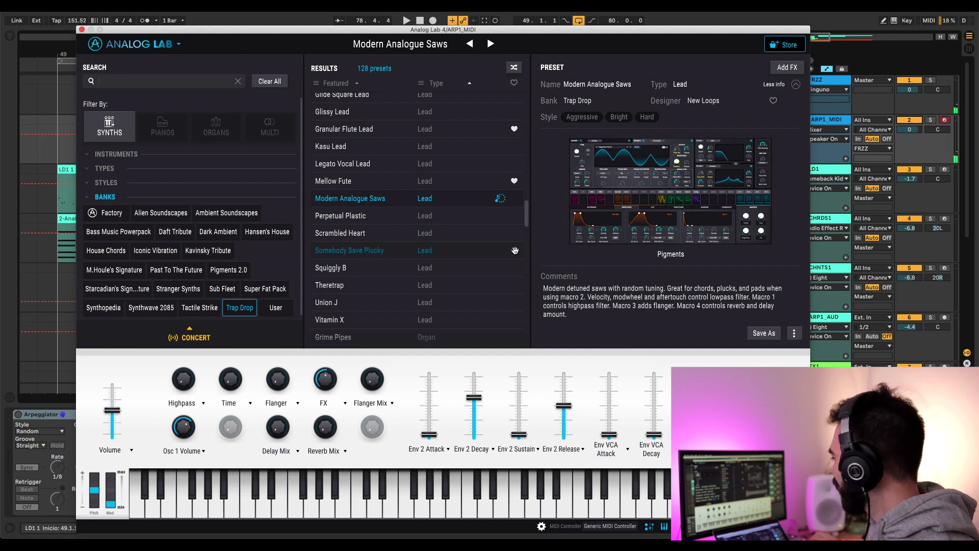
pyautogui.click(470, 218)
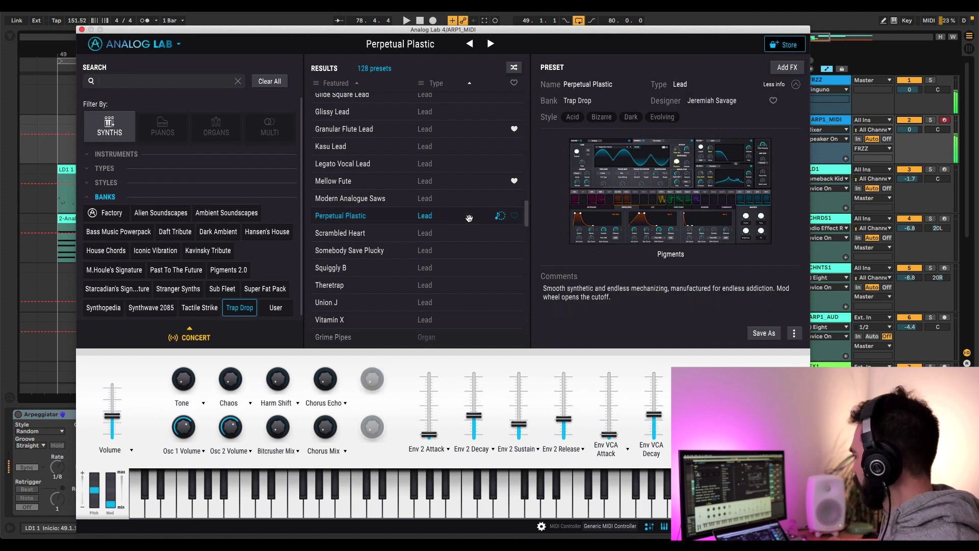
pyautogui.click(385, 238)
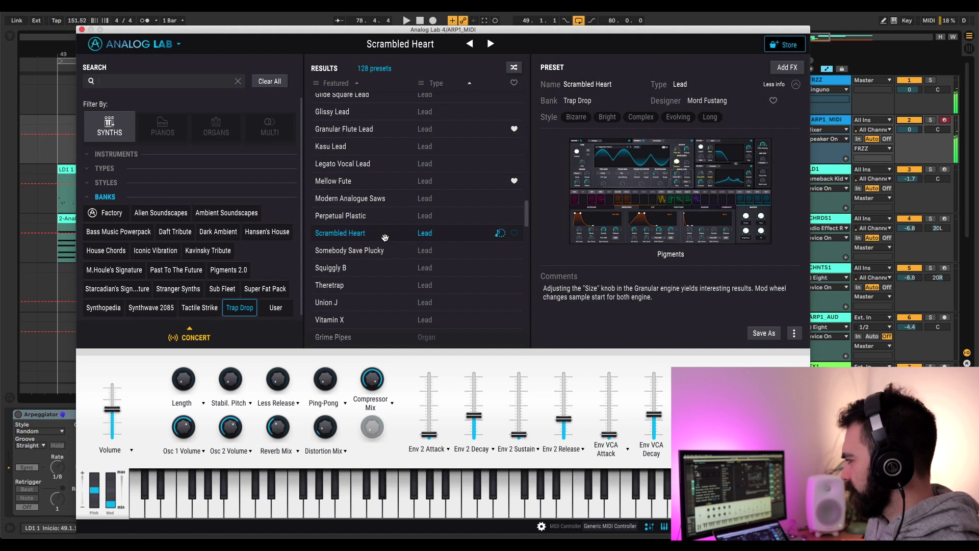
pyautogui.scroll(-1, 392, 227)
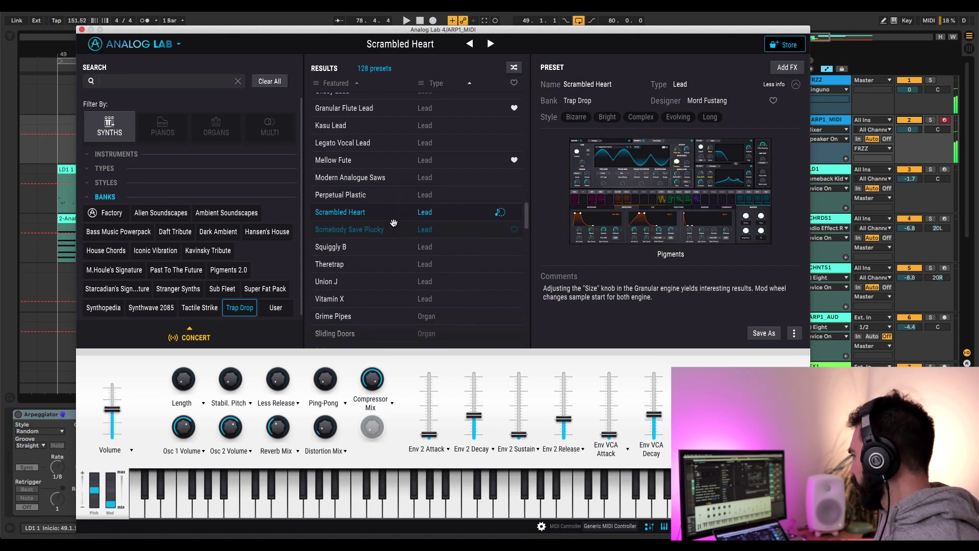
pyautogui.scroll(-4, 392, 224)
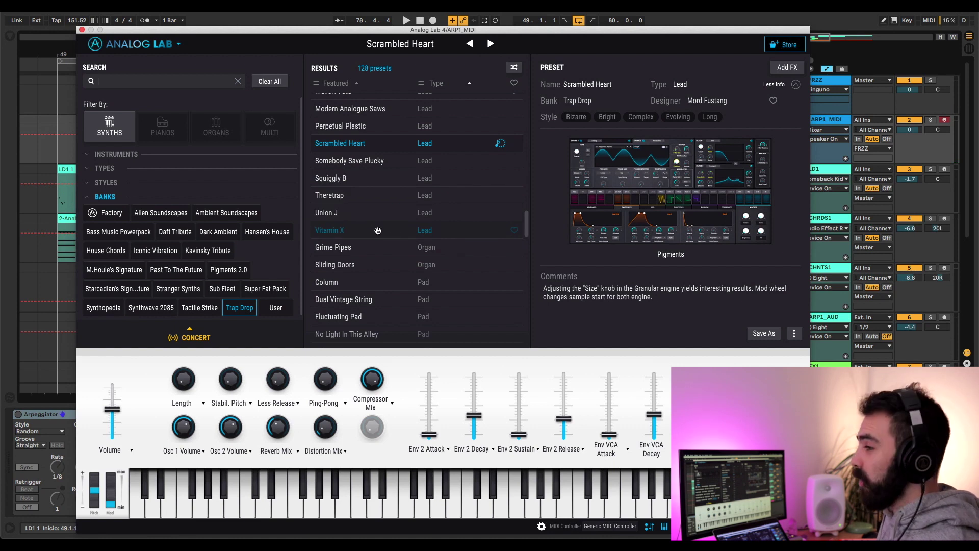
pyautogui.click(378, 230)
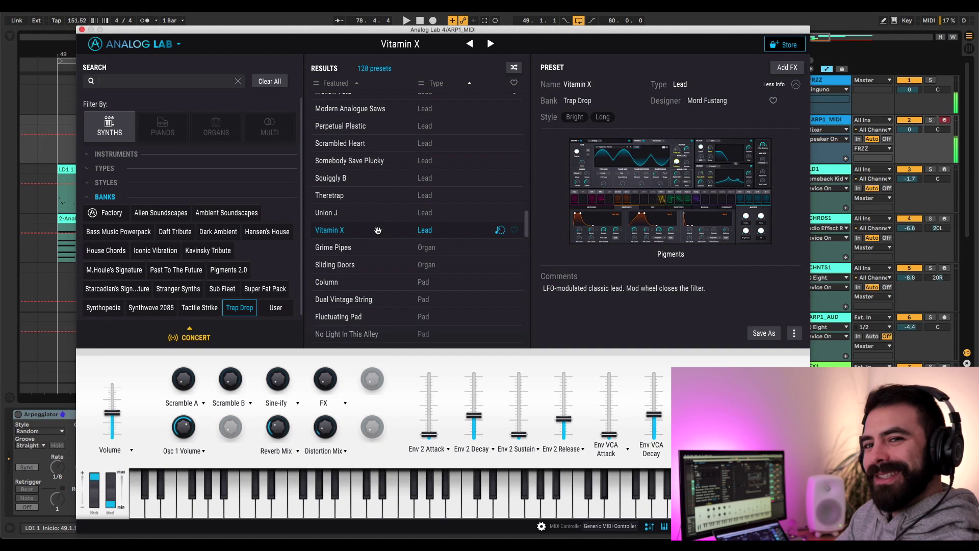
# Browse onward from the lead presets and audition the organ presets Grime Pipes and Sliding Doors.
pyautogui.scroll(-1, 438, 213)
pyautogui.scroll(1, 436, 210)
pyautogui.scroll(5, 437, 211)
pyautogui.scroll(-7, 501, 186)
pyautogui.scroll(-3, 501, 186)
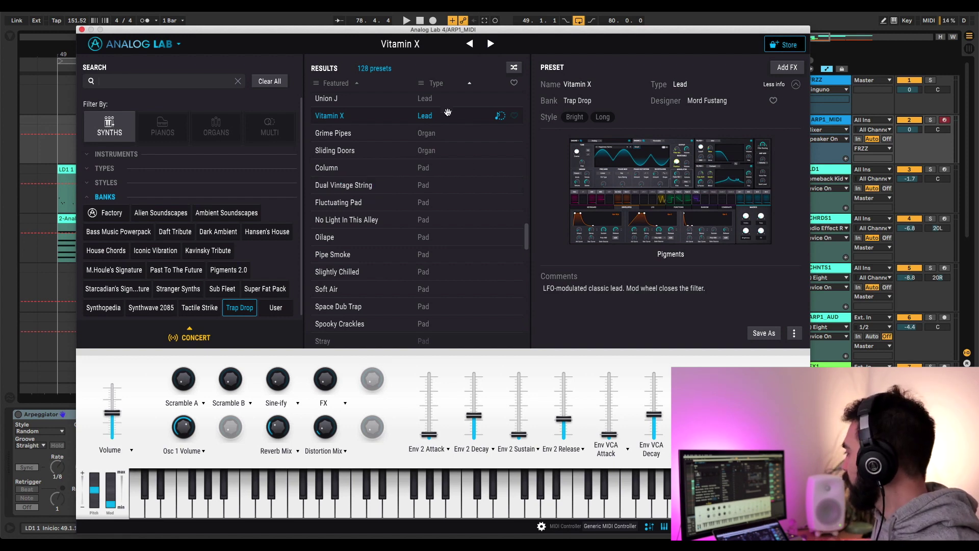
pyautogui.click(469, 133)
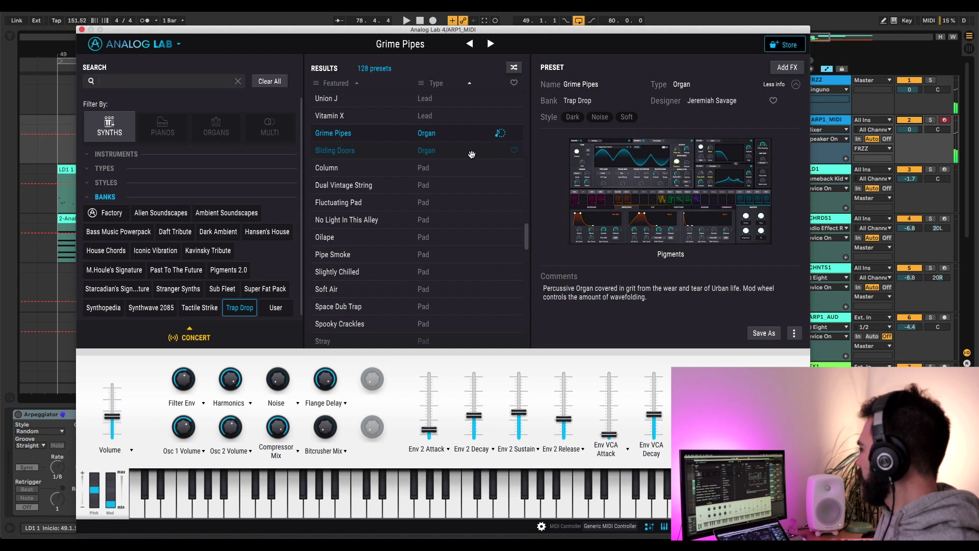
pyautogui.click(472, 150)
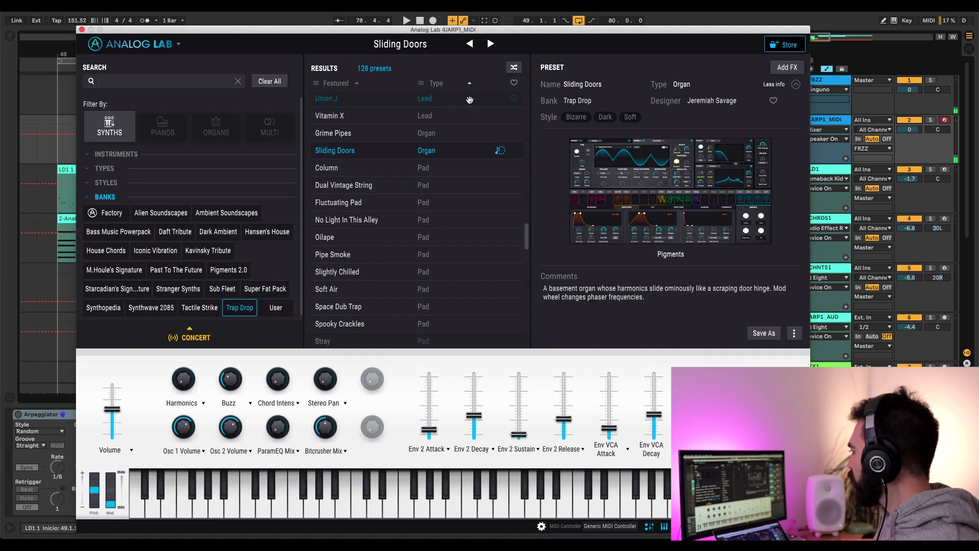
# Audition the pad presets Fluctuating Pad, No Light In This Alley, Oilape and Pipe Smoke.
pyautogui.scroll(-1, 476, 168)
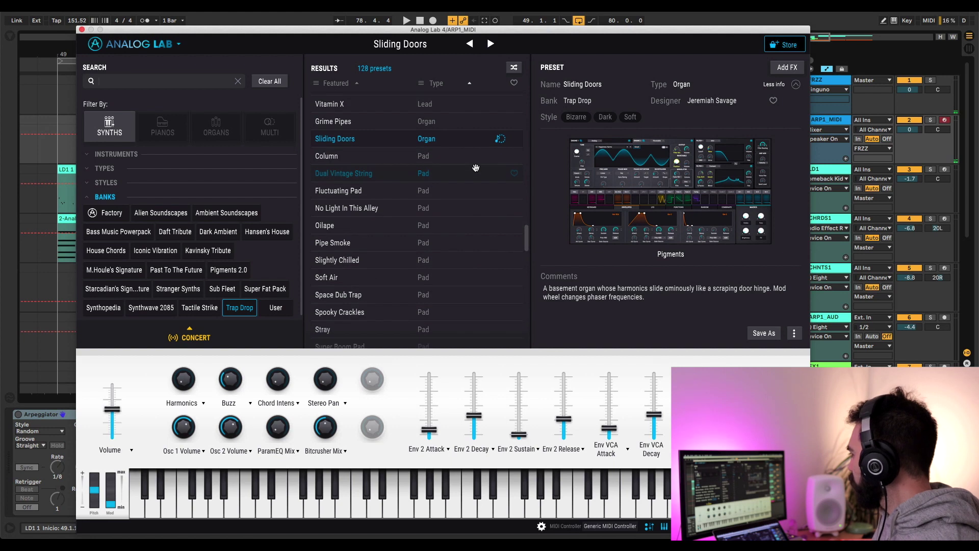
pyautogui.click(470, 198)
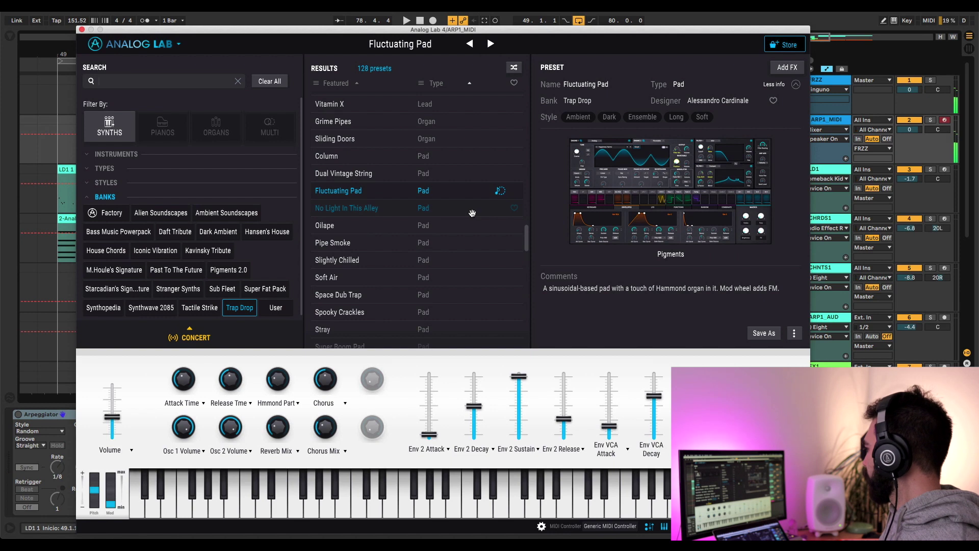
pyautogui.click(472, 213)
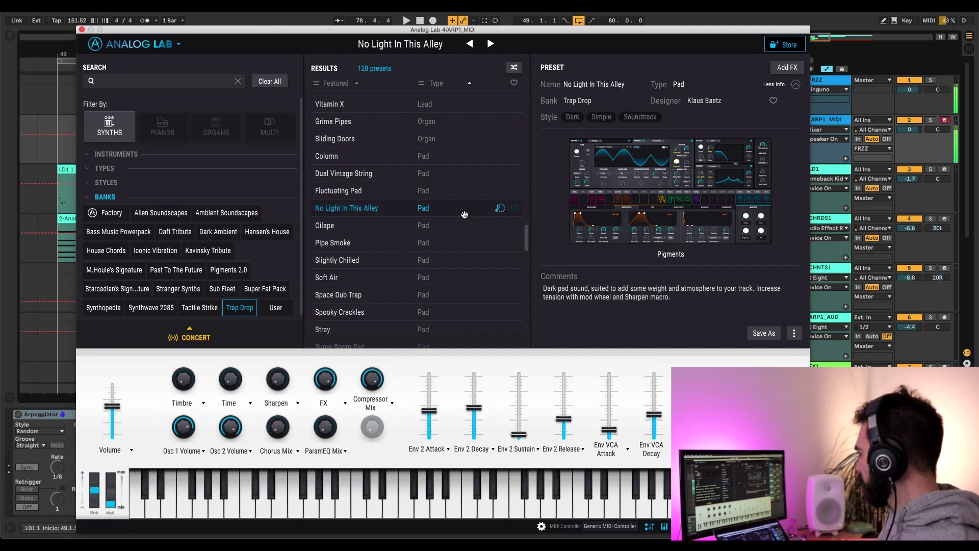
pyautogui.click(380, 225)
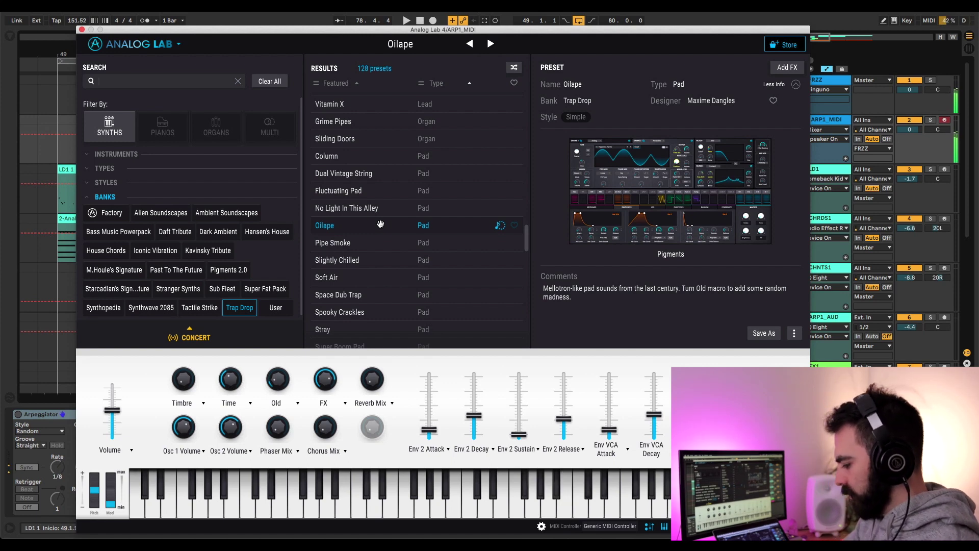
pyautogui.click(384, 243)
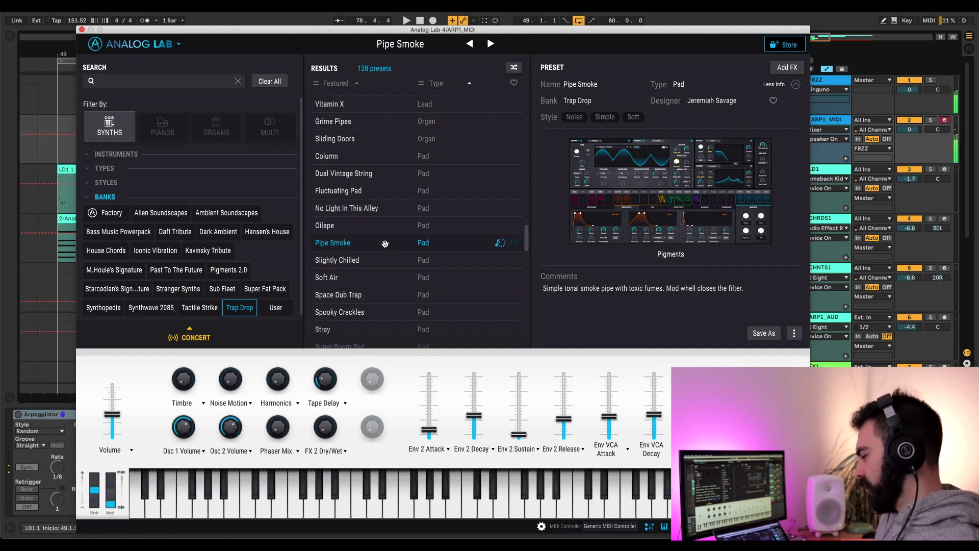
# Audition the pad presets Slightly Chilled, Soft Air, Space Dub Trap and Spooky Crackles, and mark Spooky Crackles as a favorite.
pyautogui.click(386, 261)
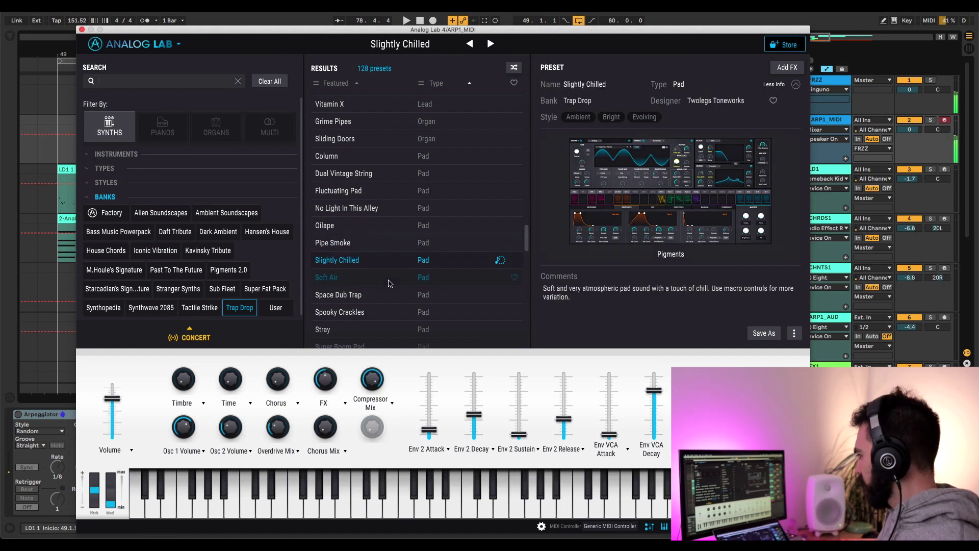
pyautogui.click(388, 280)
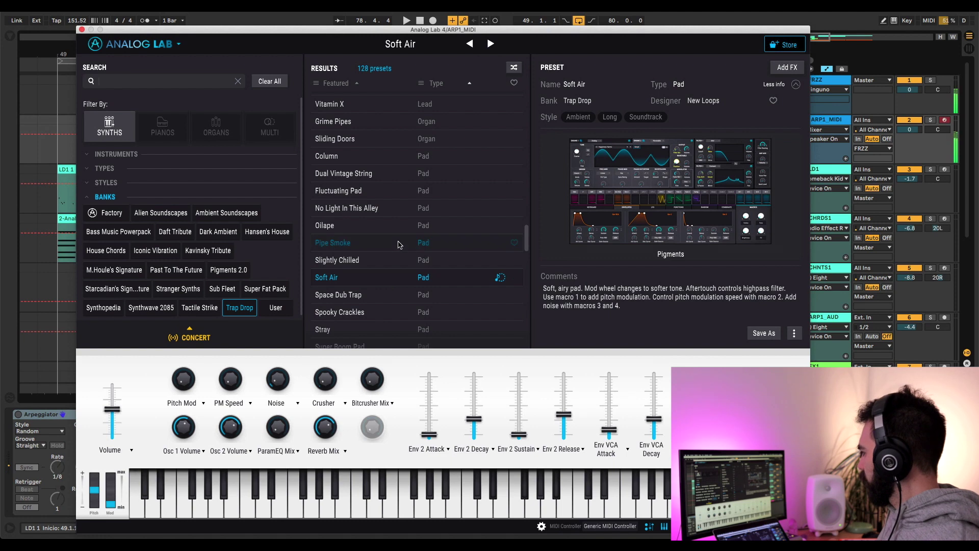
pyautogui.scroll(-3, 395, 278)
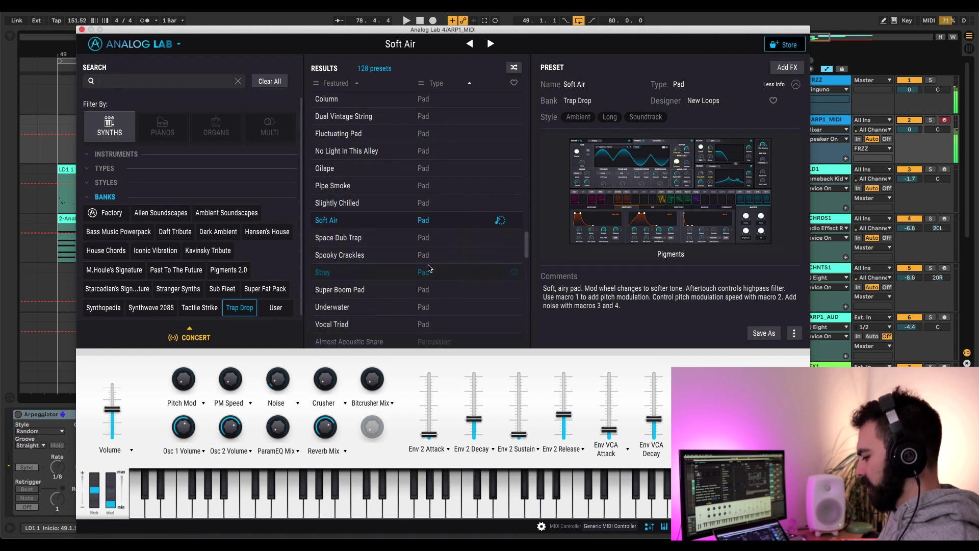
pyautogui.click(389, 240)
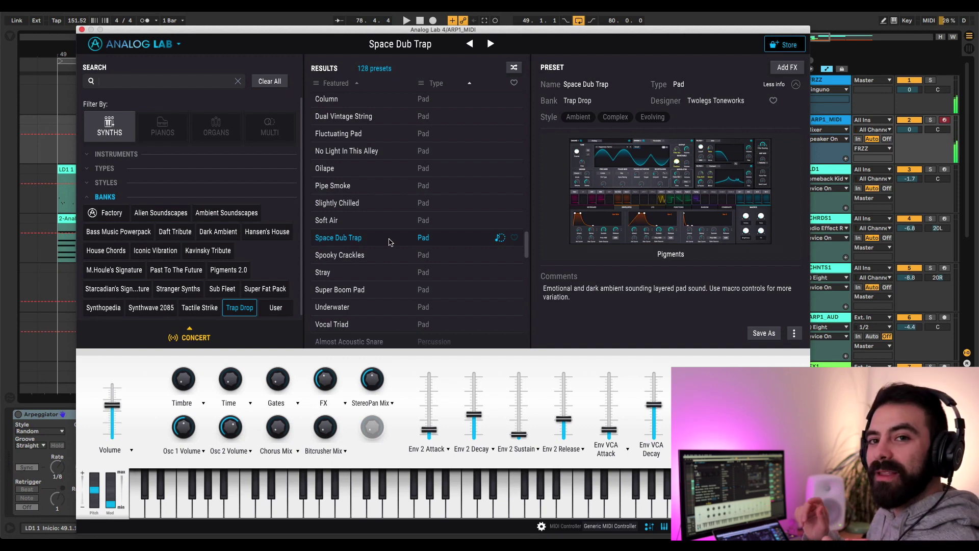
pyautogui.scroll(-1, 390, 237)
pyautogui.click(392, 228)
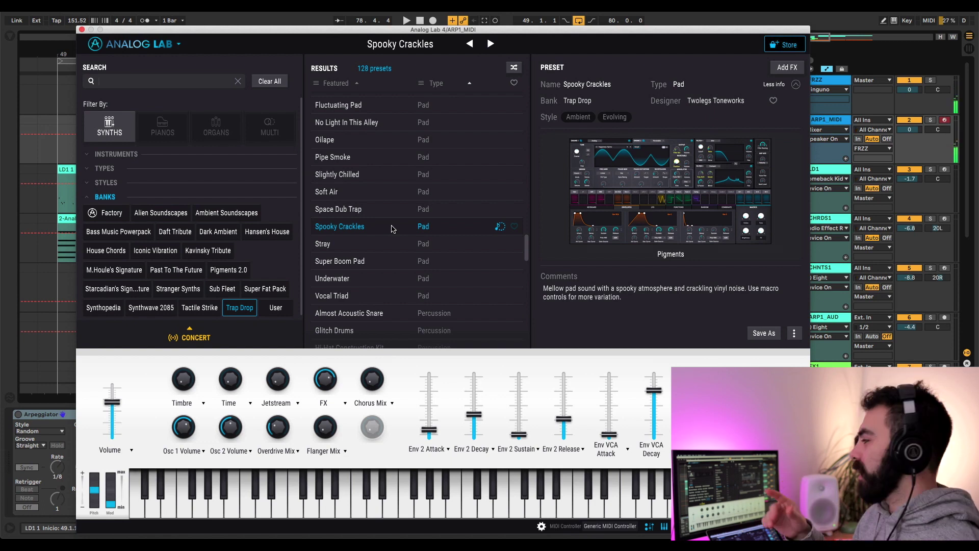
pyautogui.click(514, 227)
# Audition the percussion presets Almost Acoustic Snare, Glitch Drums and Hi-Hat Construction Kit, trying the Time macro and marking Hi-Hat Construction Kit as a favorite.
pyautogui.scroll(-5, 510, 230)
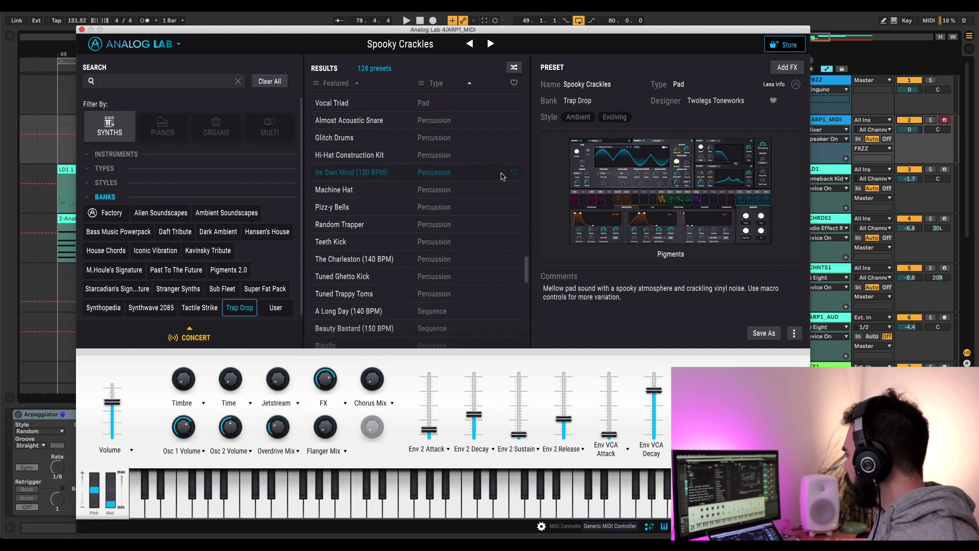
pyautogui.scroll(1, 456, 171)
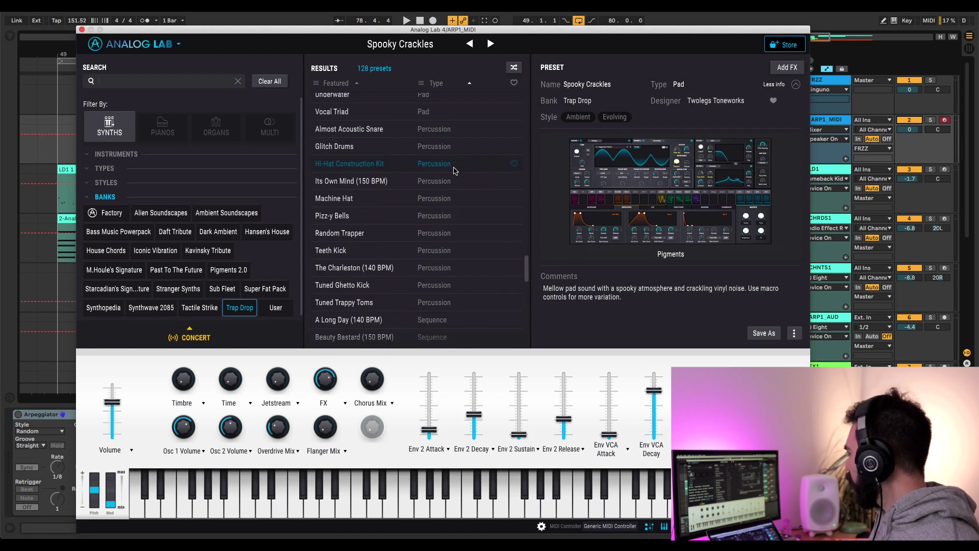
pyautogui.click(471, 133)
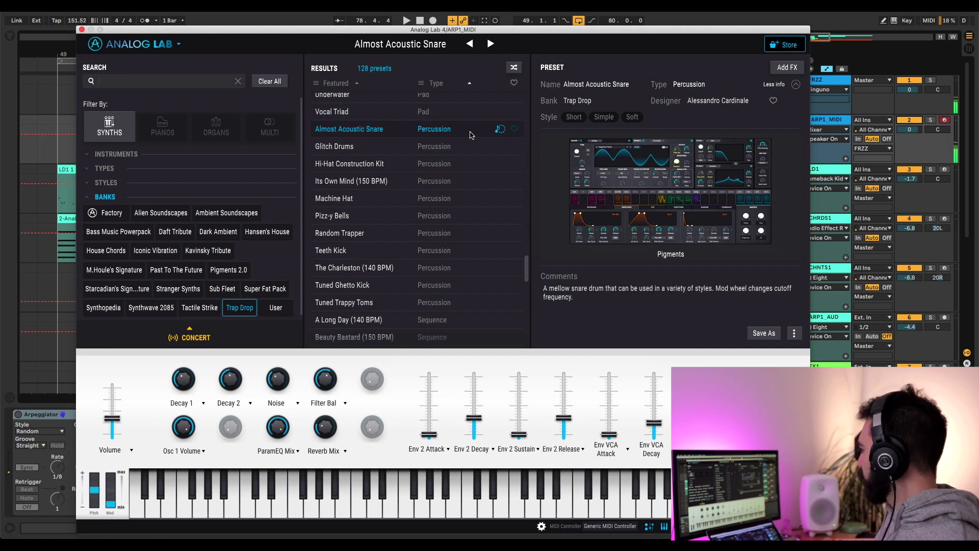
pyautogui.click(478, 148)
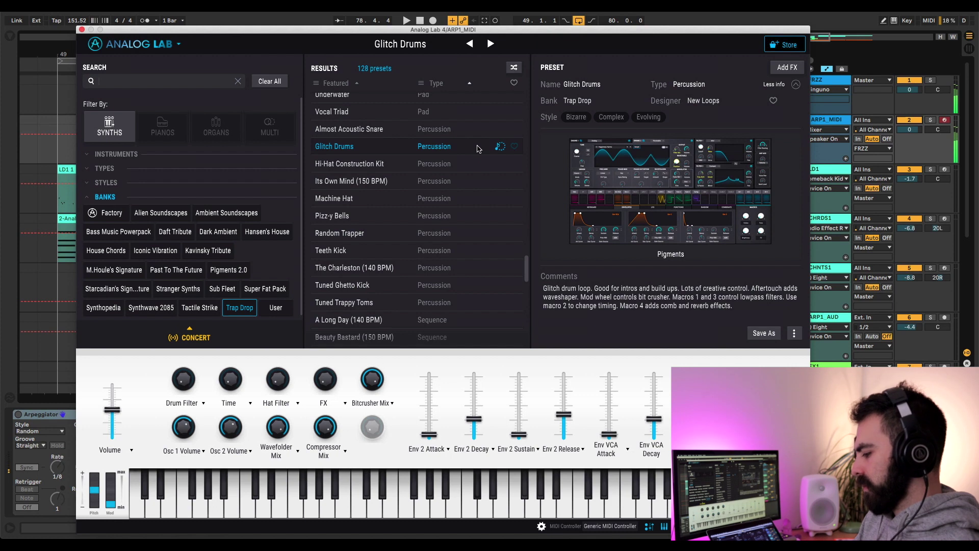
pyautogui.click(478, 164)
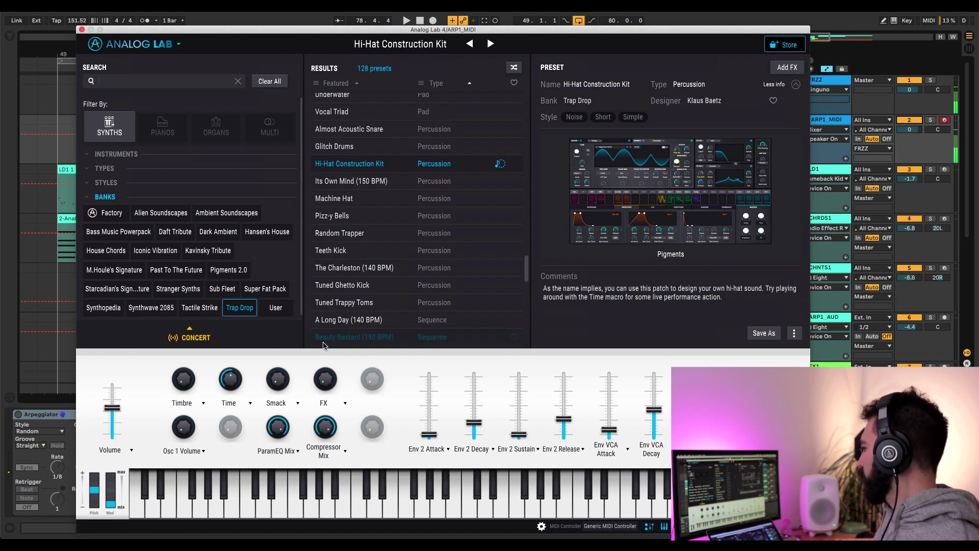
pyautogui.moveTo(230, 378)
pyautogui.mouseDown()
pyautogui.moveTo(230, 352)
pyautogui.moveTo(233, 382)
pyautogui.mouseUp()
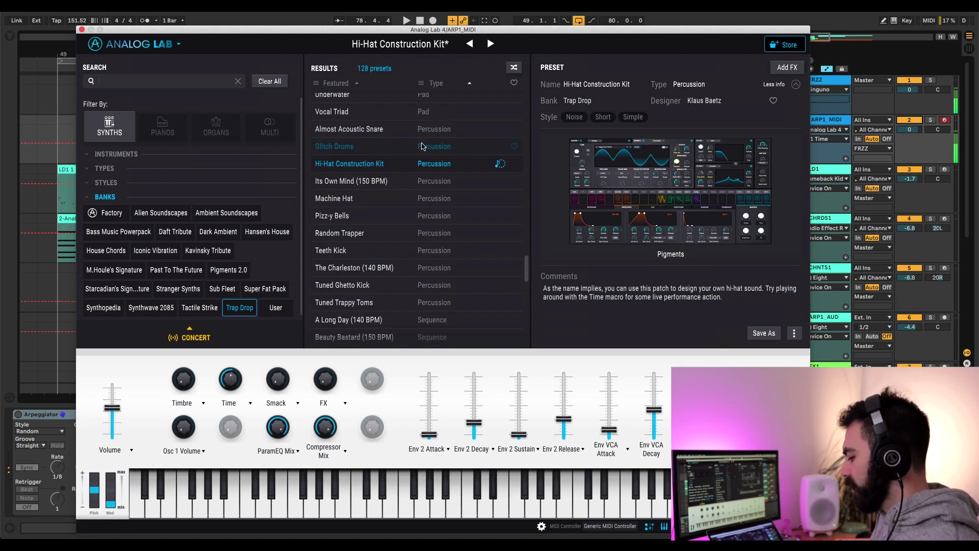
# Audition the percussion presets Its Own Mind (150 BPM), Machine Hat, Pizz-y Bells and Random Trapper.
pyautogui.click(412, 185)
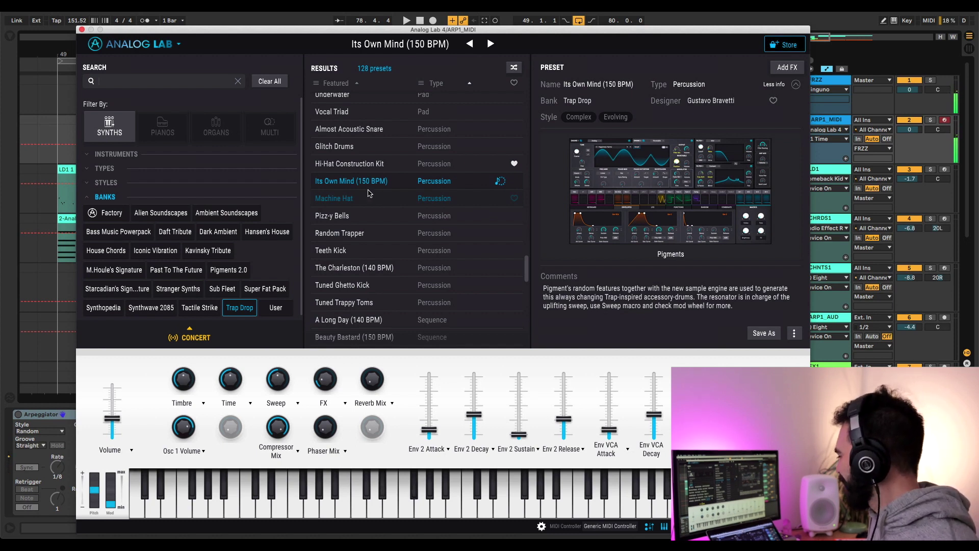
pyautogui.press('Down')
pyautogui.click(379, 153)
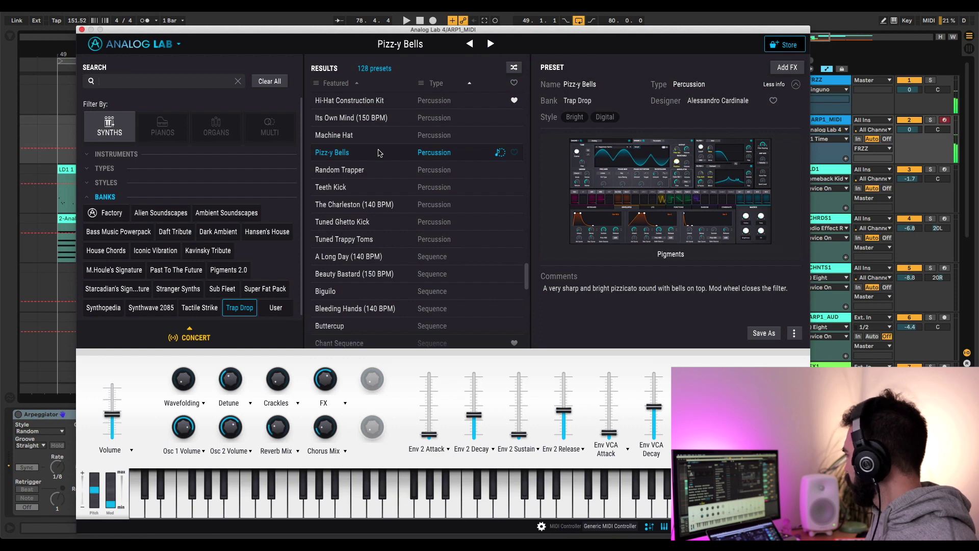
pyautogui.click(400, 170)
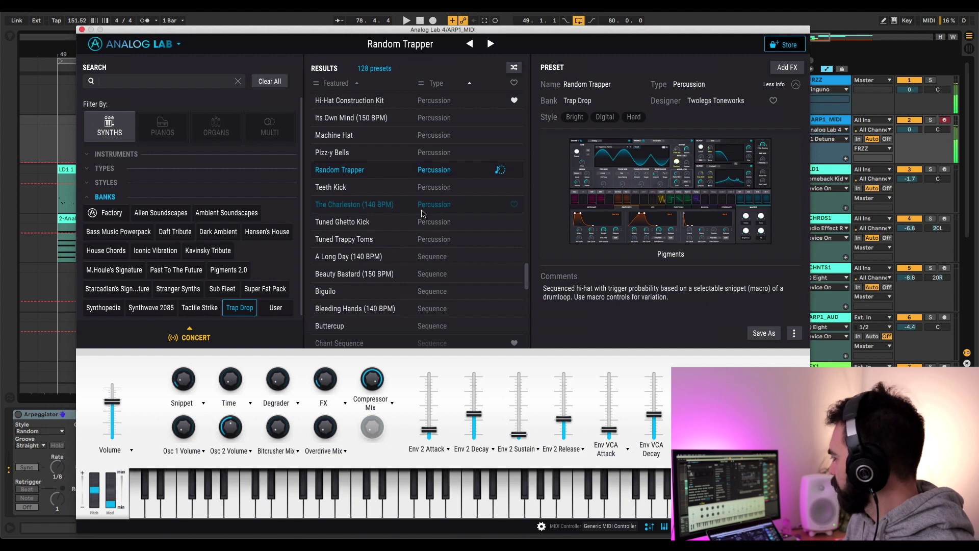
# Audition the kick presets Teeth Kick and Tuned Ghetto Kick, and mark Teeth Kick as a favorite.
pyautogui.click(402, 190)
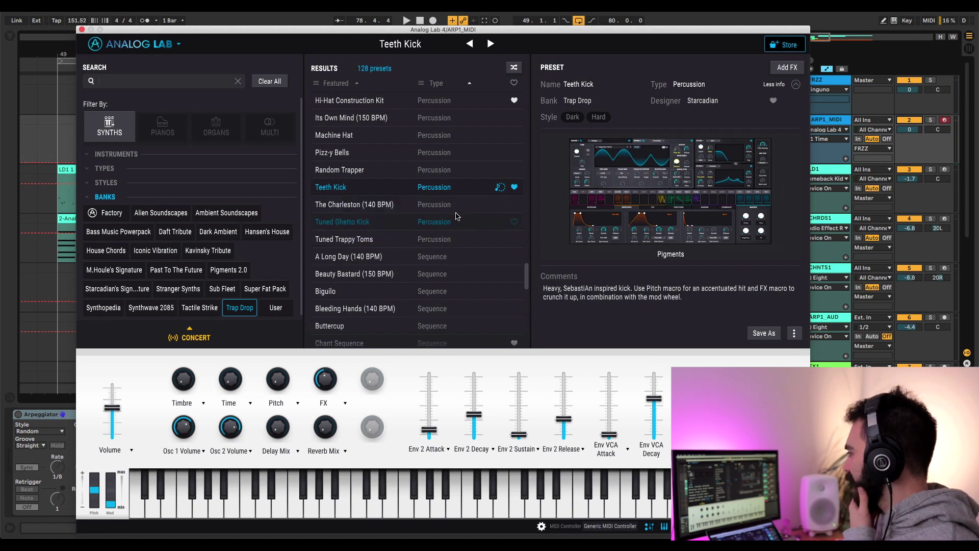
pyautogui.click(515, 187)
pyautogui.scroll(-1, 455, 213)
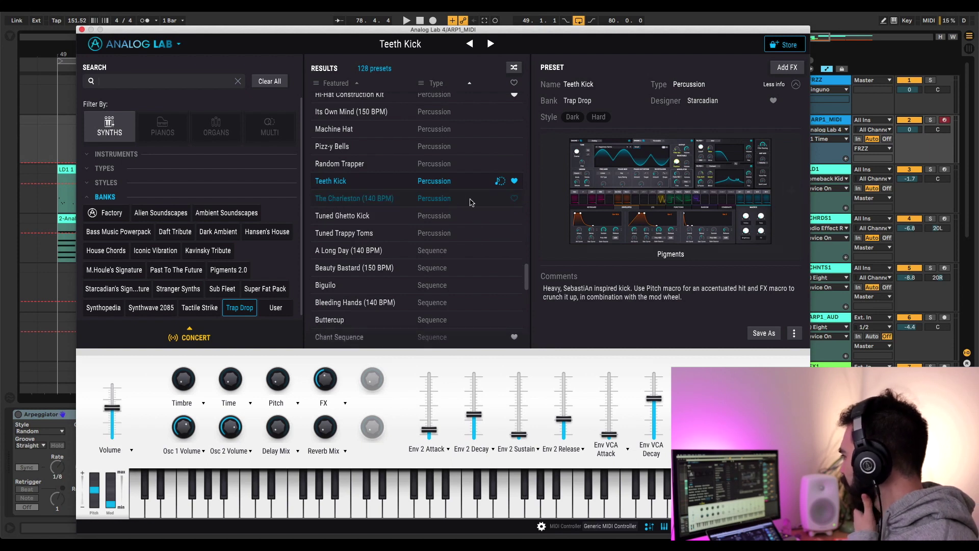
pyautogui.click(474, 218)
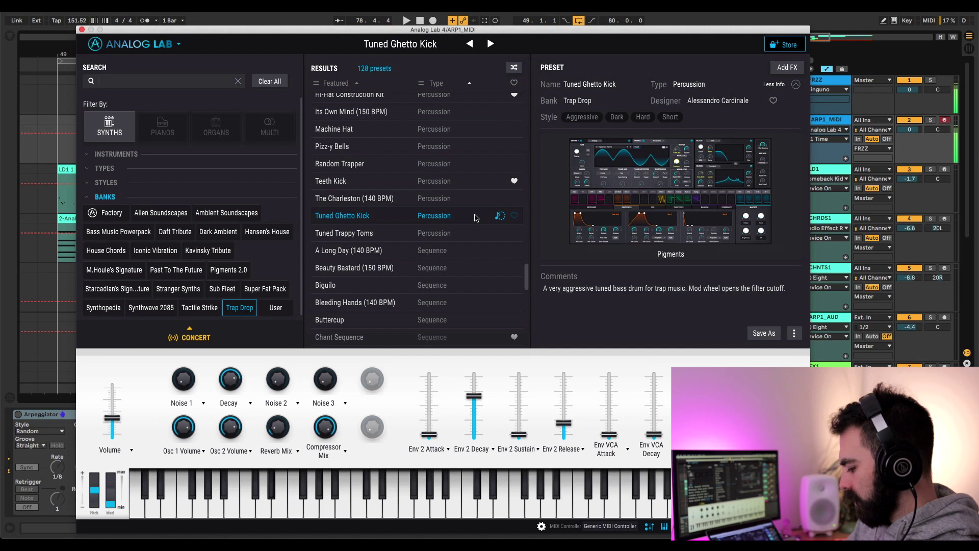
# Audition the sequence presets Bleeding Hands (140 BPM) and Chant Sequence, and mark Bleeding Hands as a favorite.
pyautogui.scroll(-2, 495, 169)
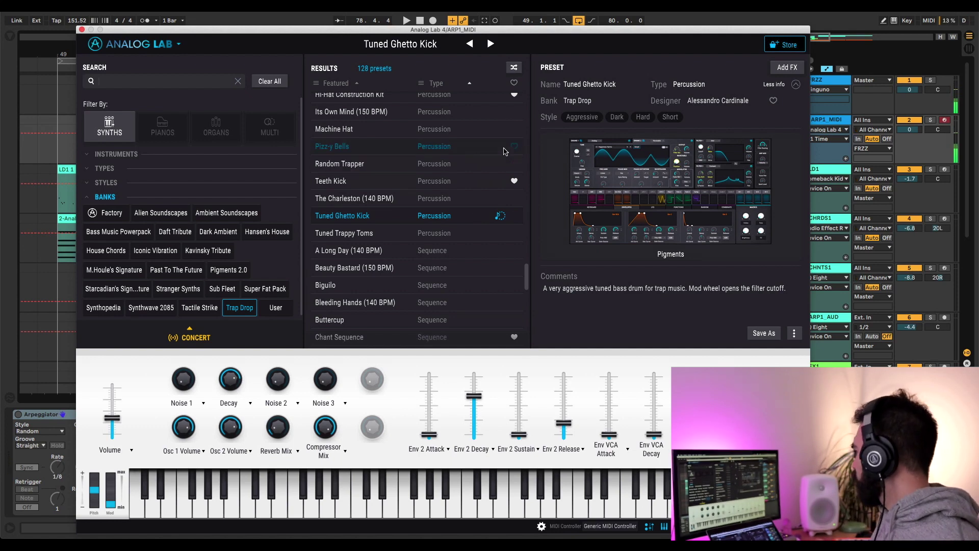
pyautogui.scroll(-7, 488, 172)
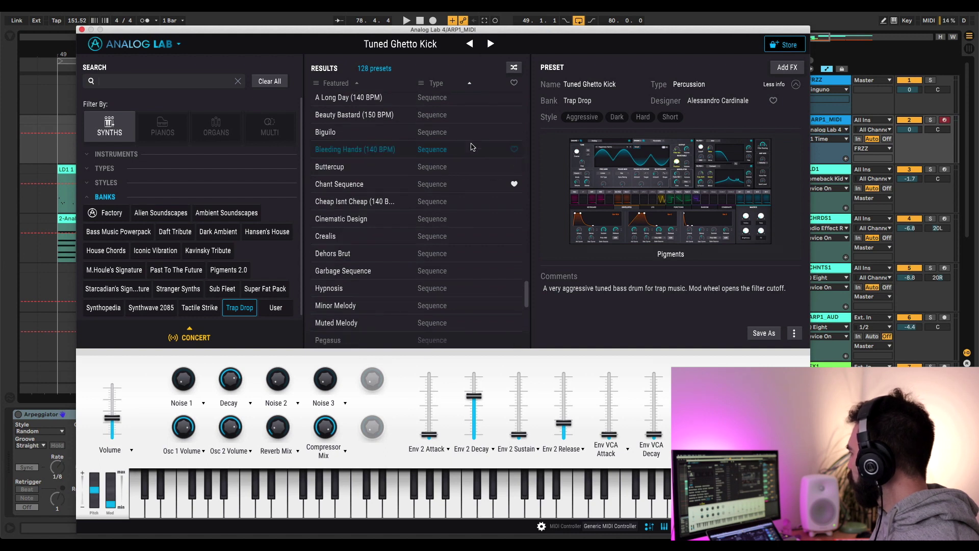
pyautogui.click(471, 148)
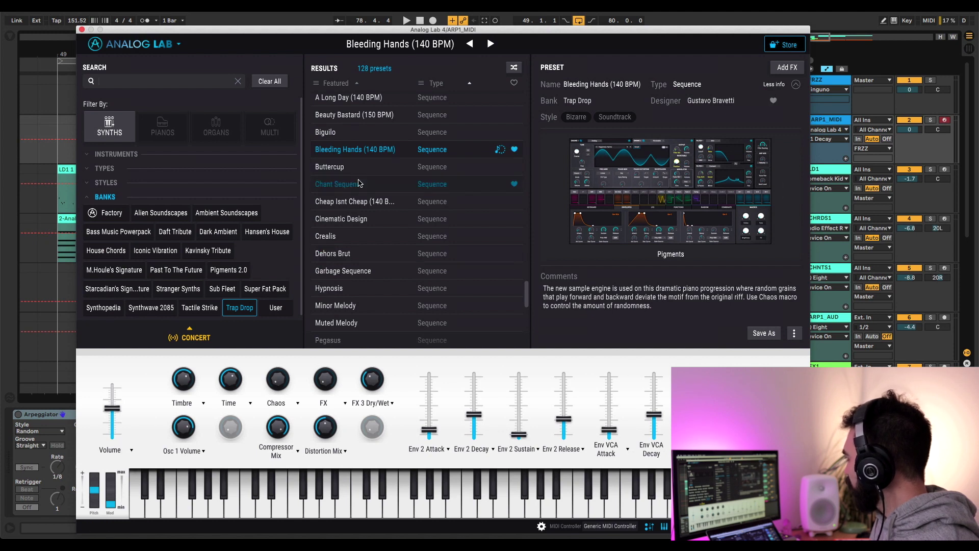
pyautogui.click(479, 189)
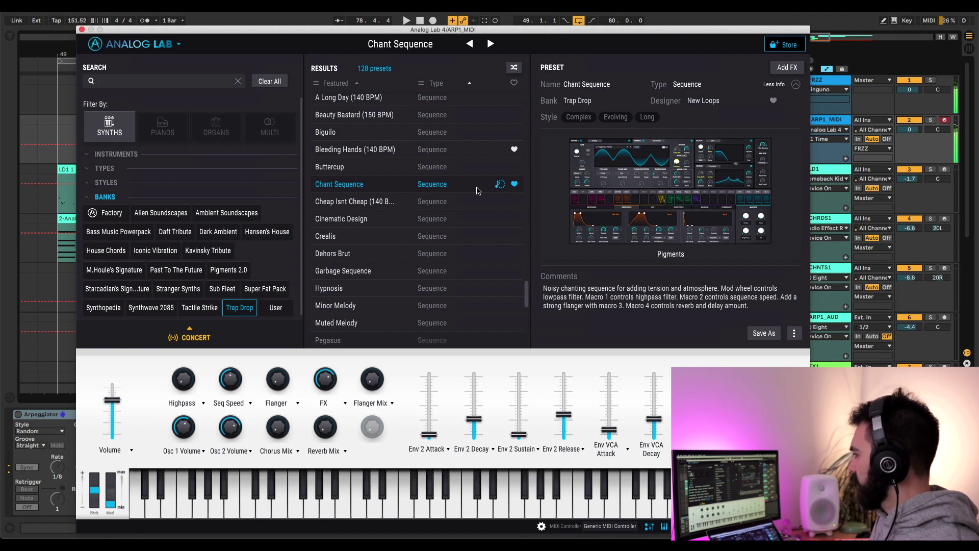
# Audition the sequence presets Cheap Isnt Cheap, Cinematic Design, Crealis and Dehors Brut.
pyautogui.click(480, 201)
pyautogui.click(484, 219)
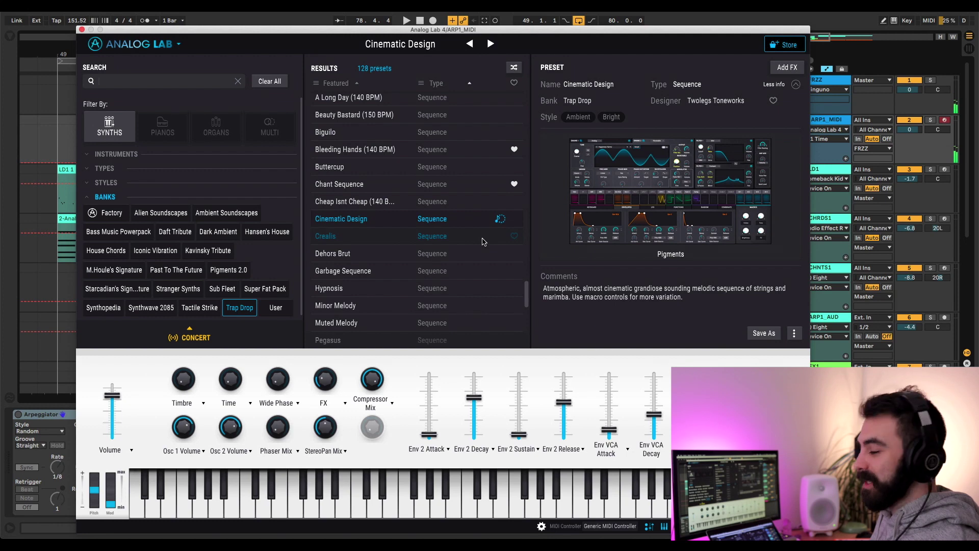
pyautogui.click(483, 242)
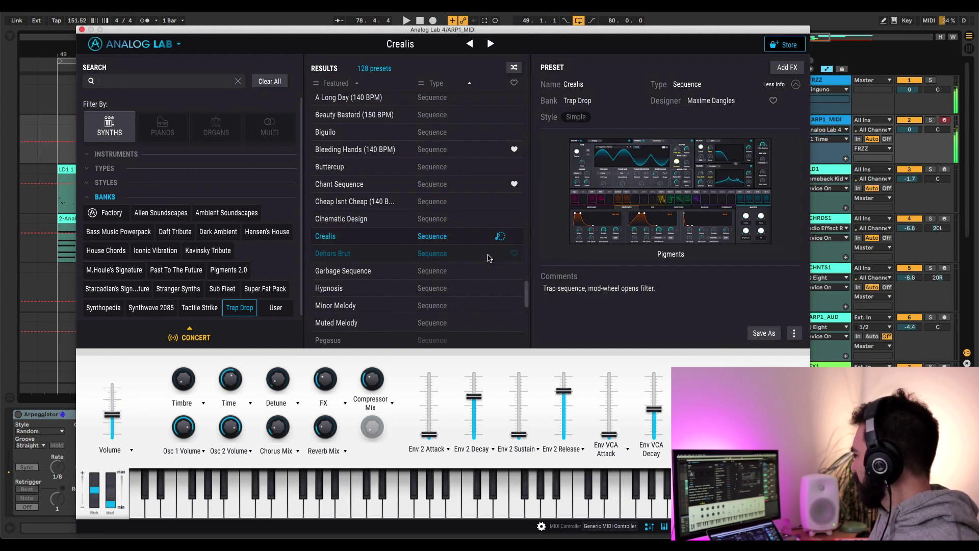
pyautogui.click(488, 258)
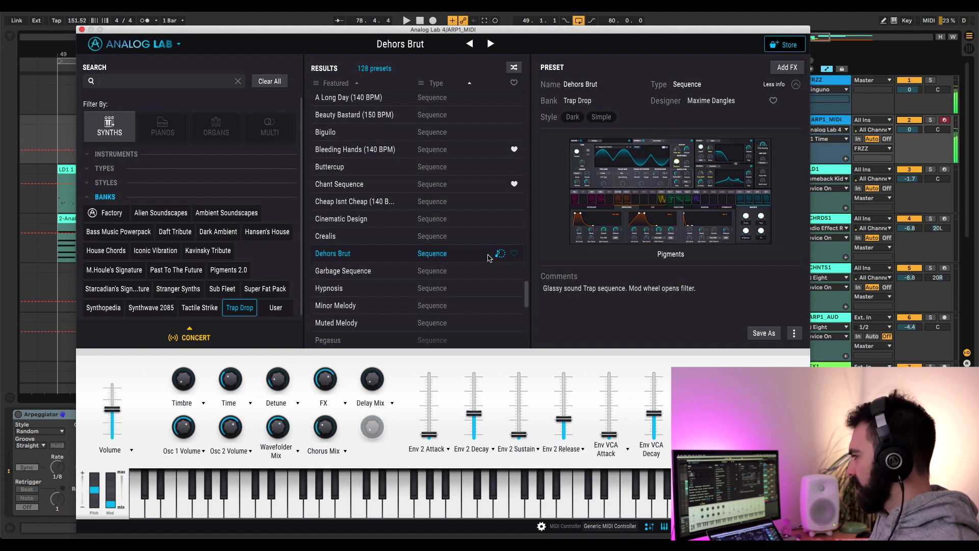
# Step through the sequence presets from Garbage Sequence to Pegasus, and audition Trap Hats.
pyautogui.scroll(-5, 488, 258)
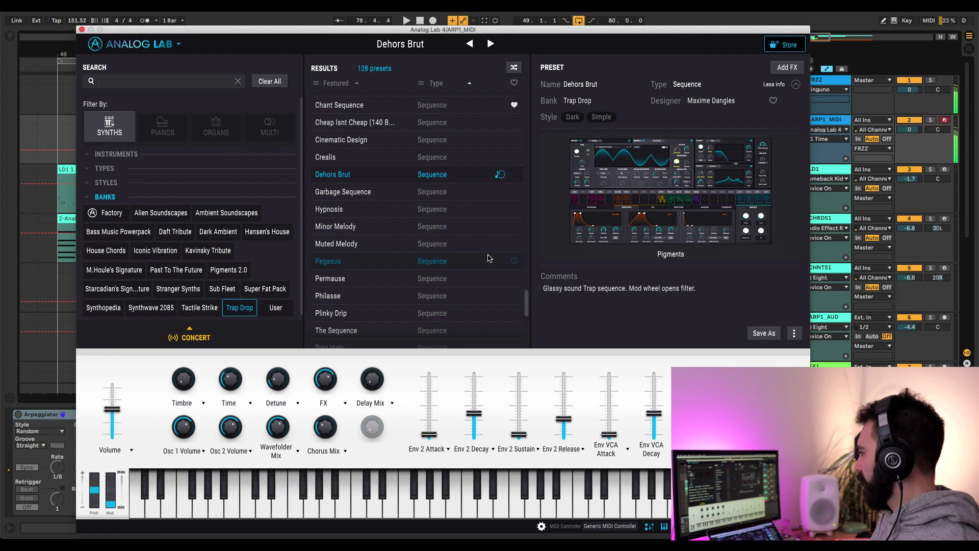
pyautogui.press('Down')
pyautogui.press('Down')
pyautogui.press('Down')
pyautogui.press('Down')
pyautogui.press('Down')
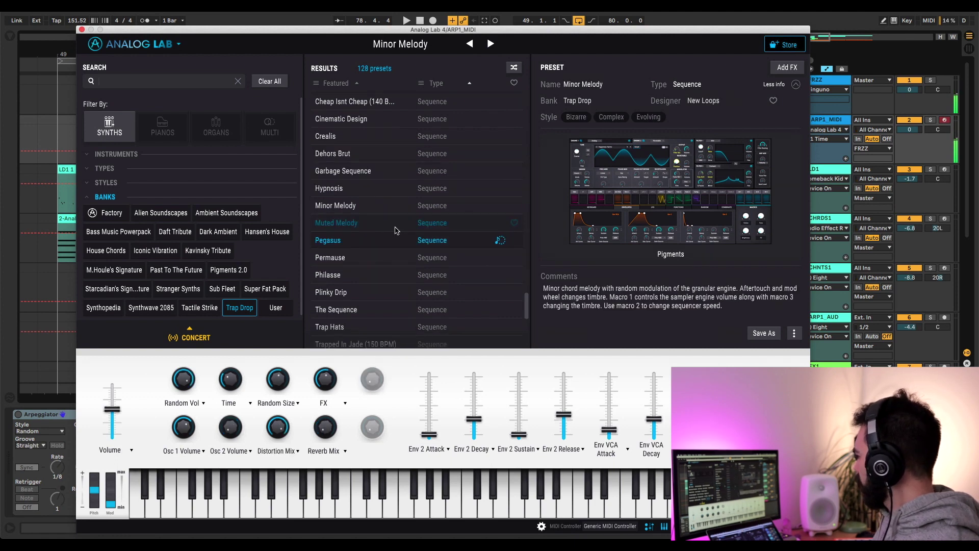
pyautogui.scroll(-4, 398, 224)
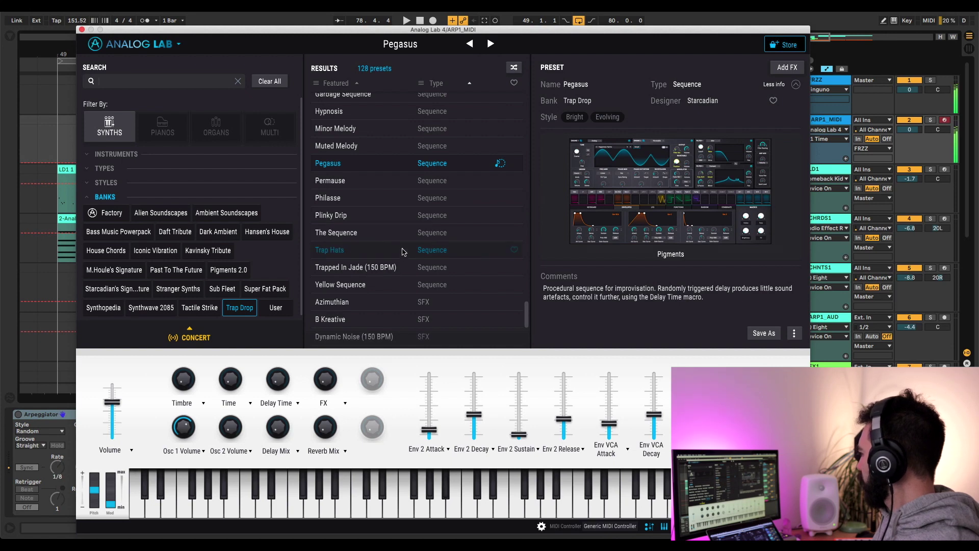
pyautogui.click(403, 252)
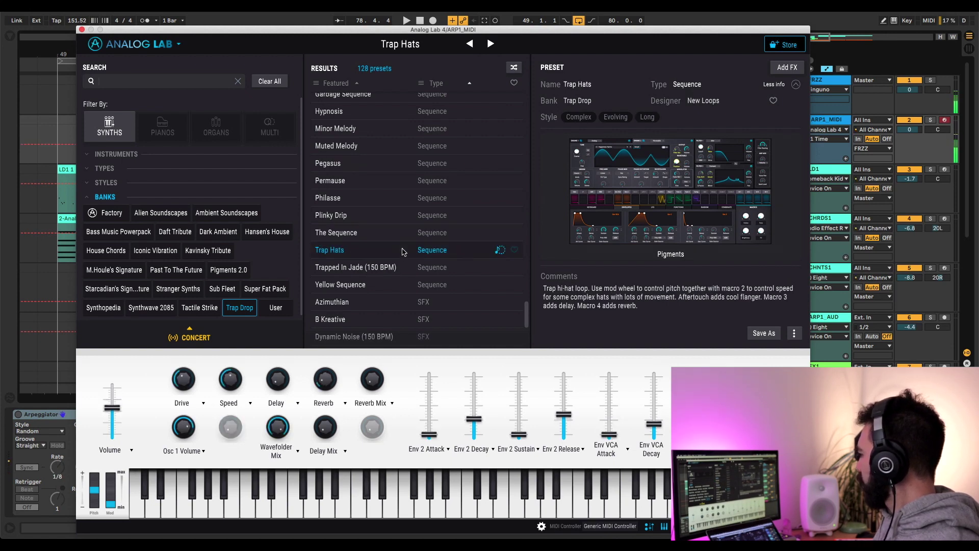
# Audition the SFX presets B Kreative, Fluid Scratch and Frozen Scream, and mark Frozen Scream as a favorite.
pyautogui.scroll(-6, 403, 252)
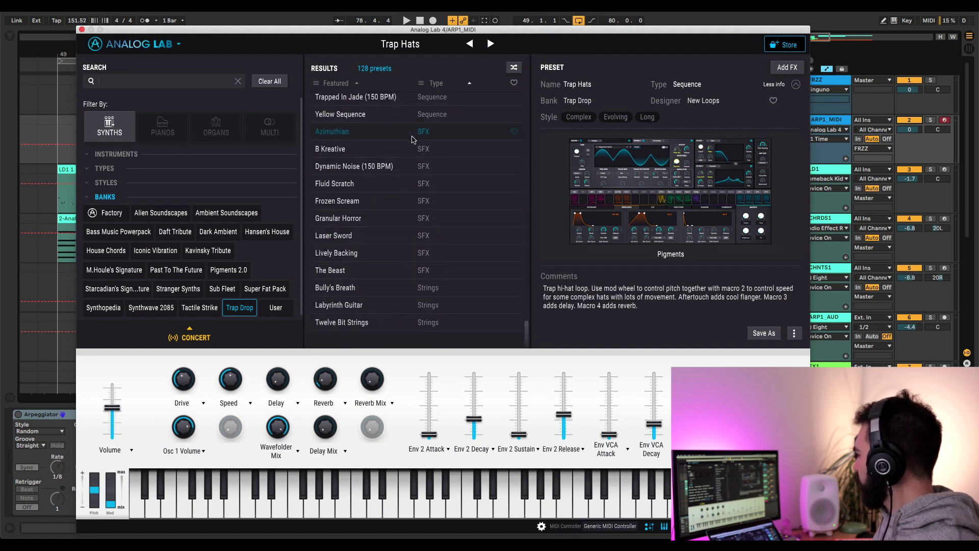
pyautogui.click(411, 147)
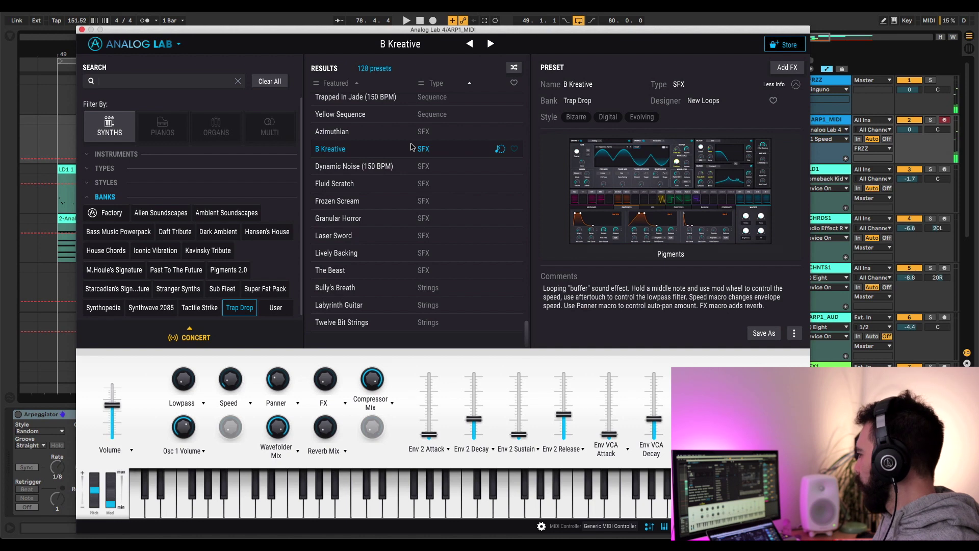
pyautogui.click(454, 182)
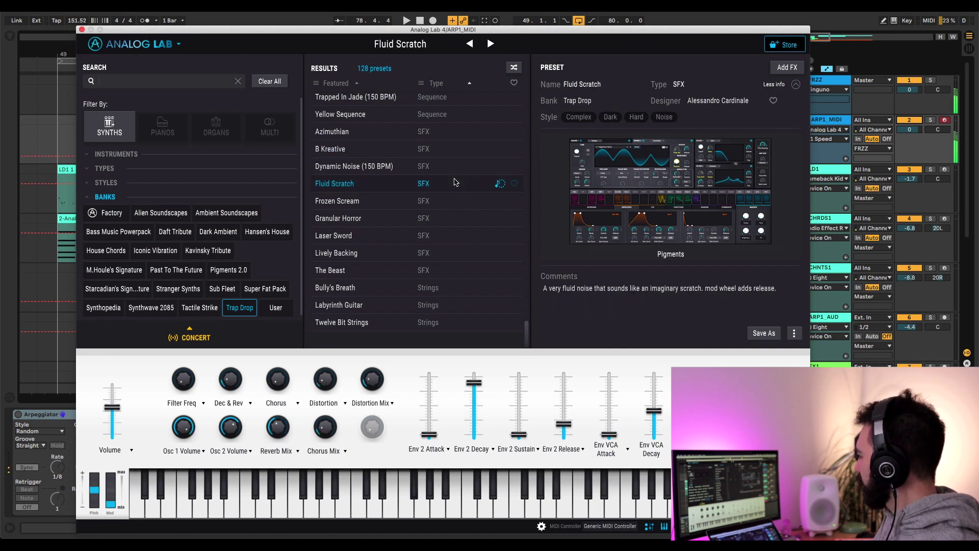
pyautogui.press('Down')
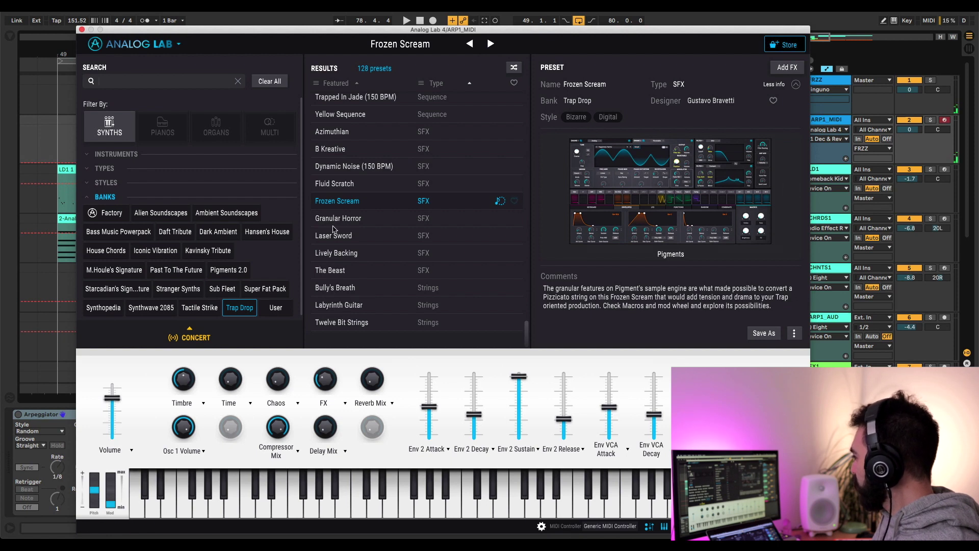
# Audition the SFX presets Granular Horror, Laser Sword, Lively Backing and The Beast.
pyautogui.click(369, 220)
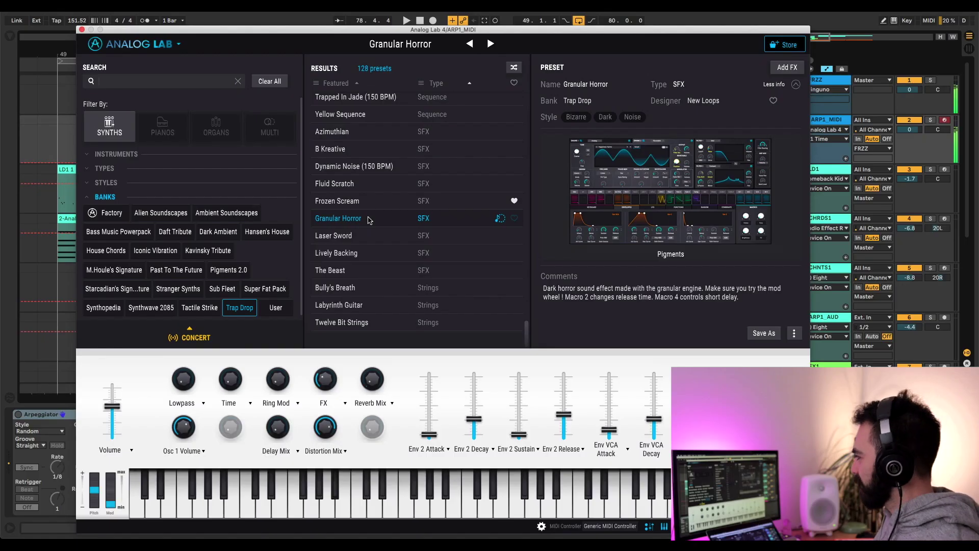
pyautogui.press('Down')
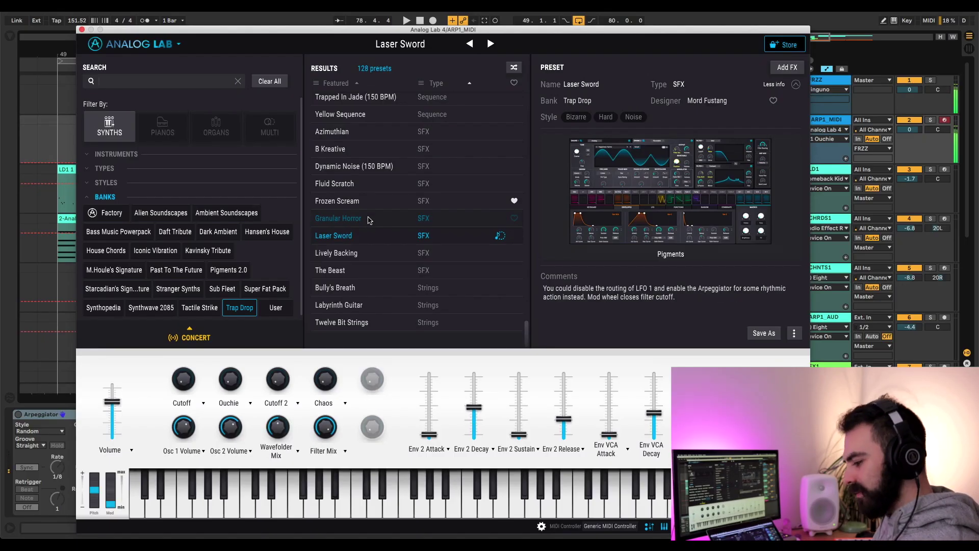
pyautogui.press('Down')
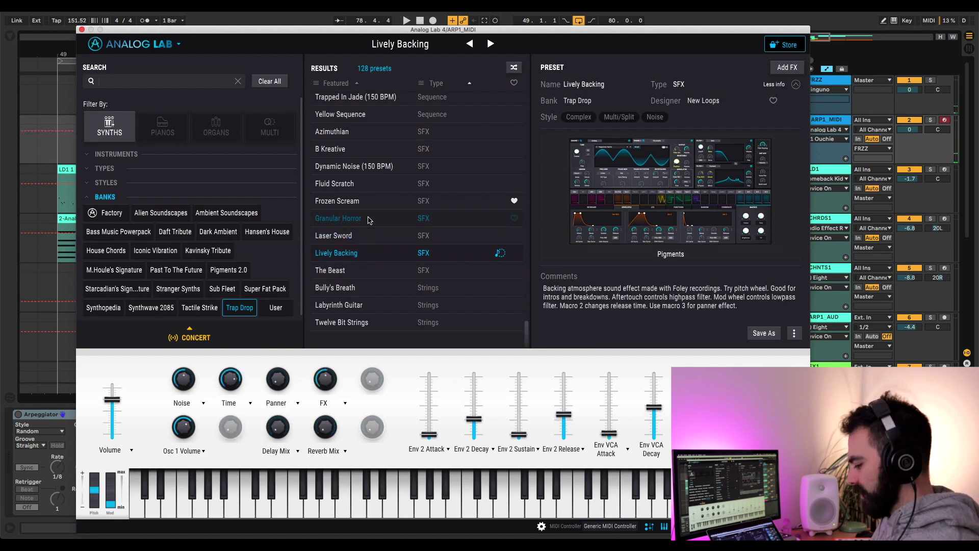
pyautogui.press('Down')
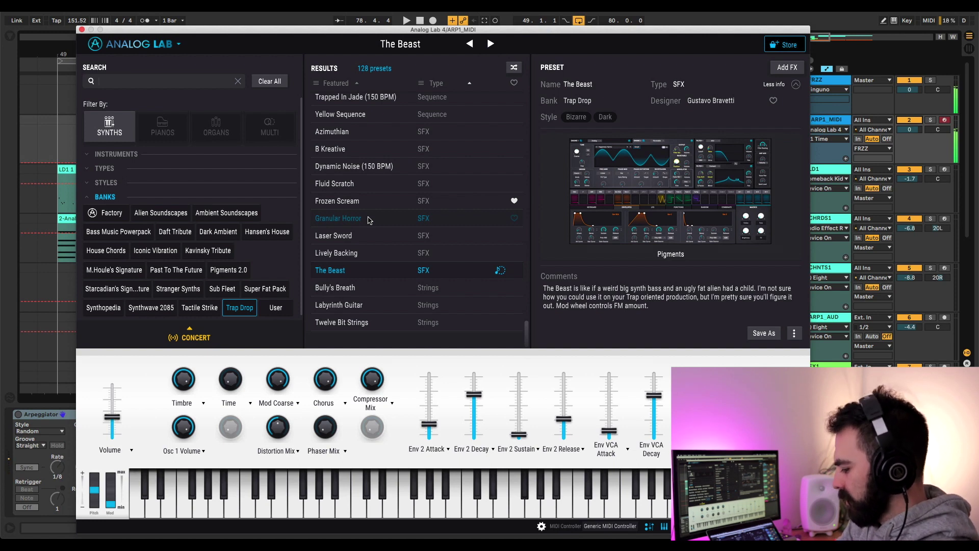
# Audition the strings presets Bully's Breath, Labyrinth Guitar and Twelve Bit Strings.
pyautogui.click(376, 288)
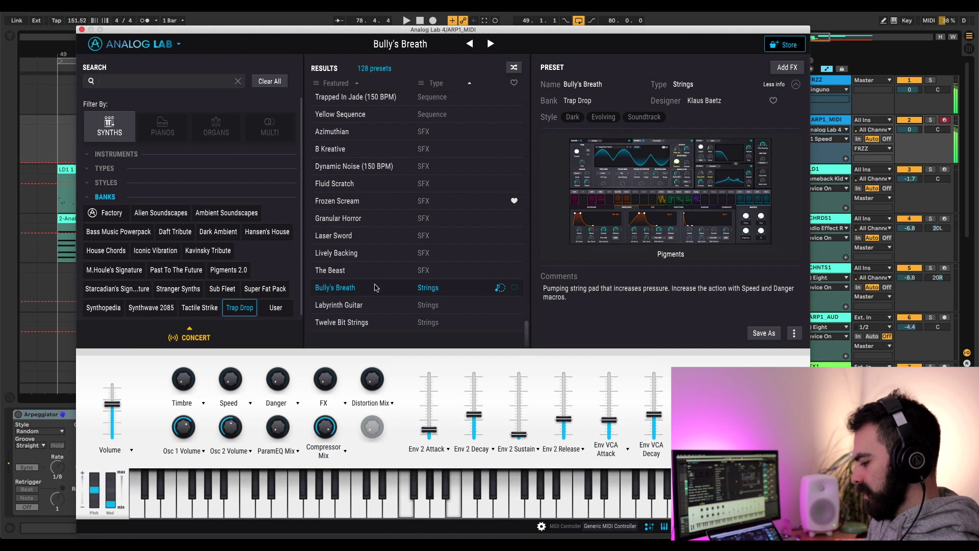
pyautogui.click(369, 301)
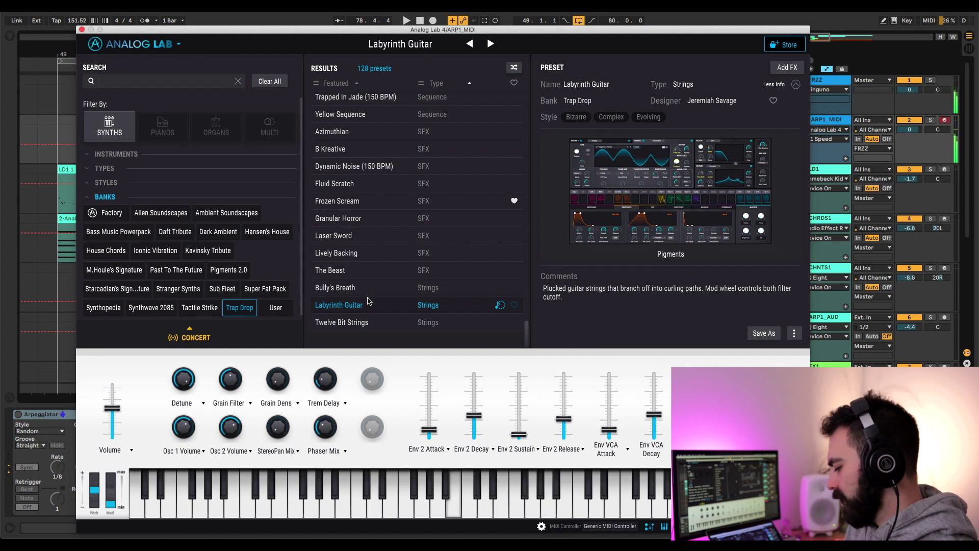
pyautogui.click(368, 321)
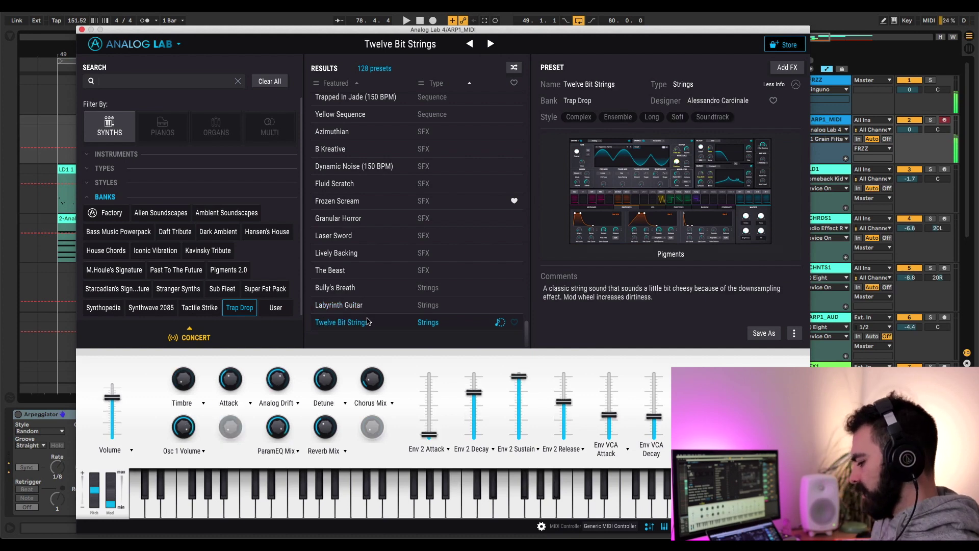